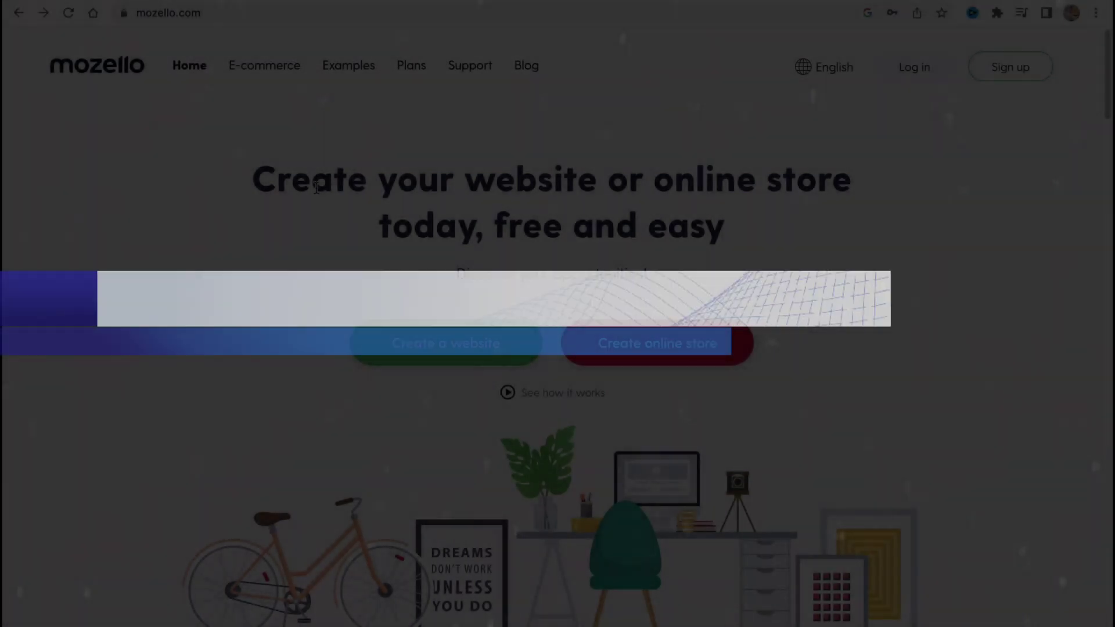
- Browse the Mozello homepage and start creating a new website
scroll(316, 187, down, 2)
scroll(317, 187, down, 5)
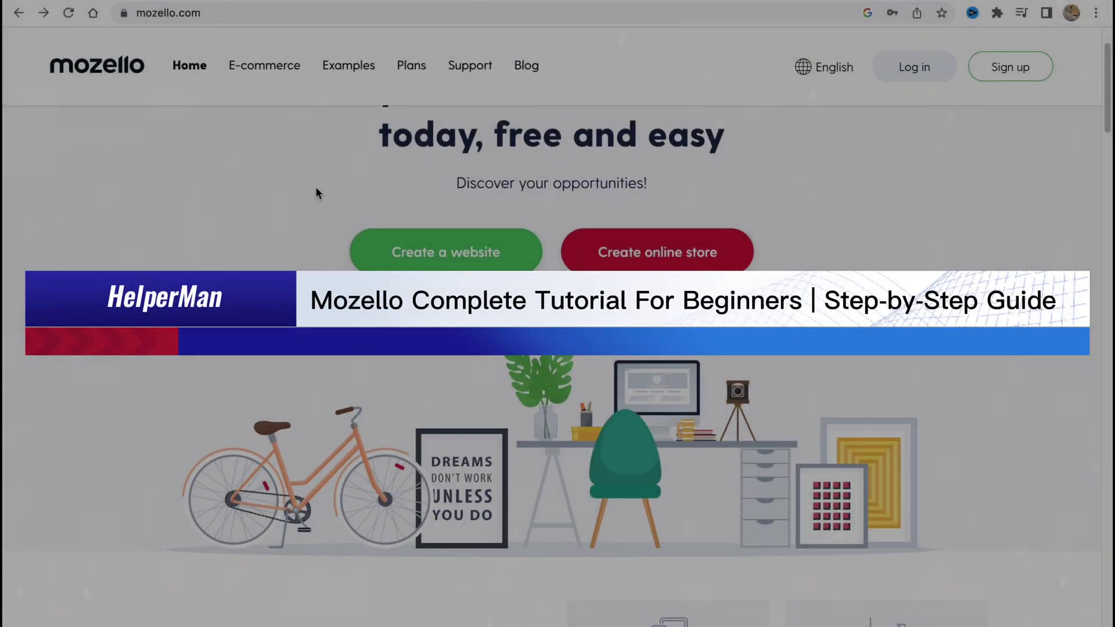
scroll(315, 186, down, 5)
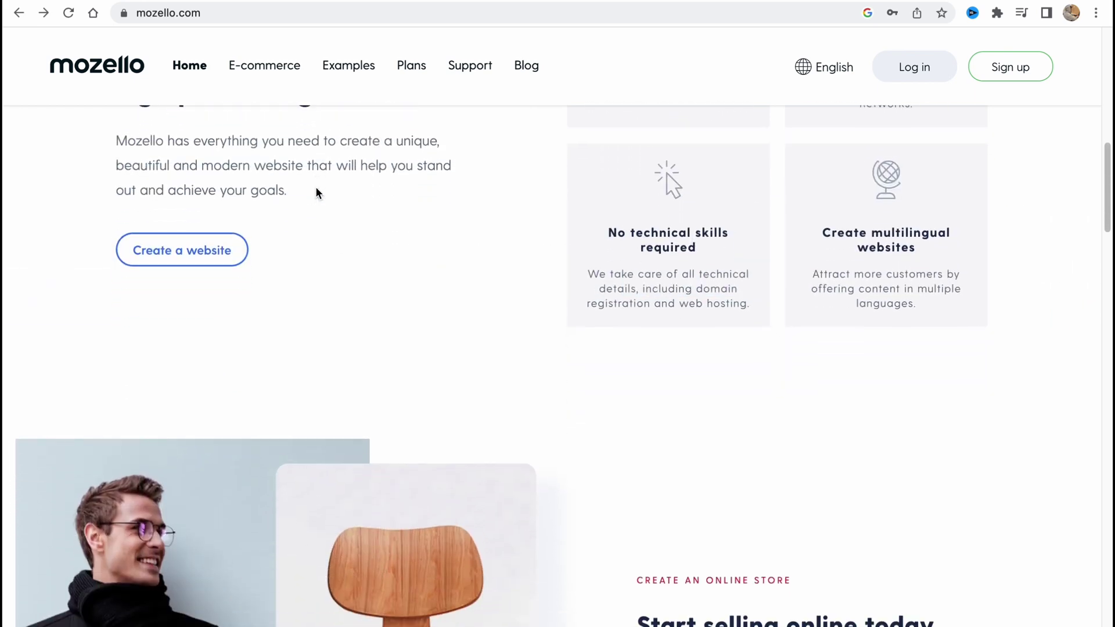
scroll(315, 186, up, 10)
scroll(315, 187, up, 1)
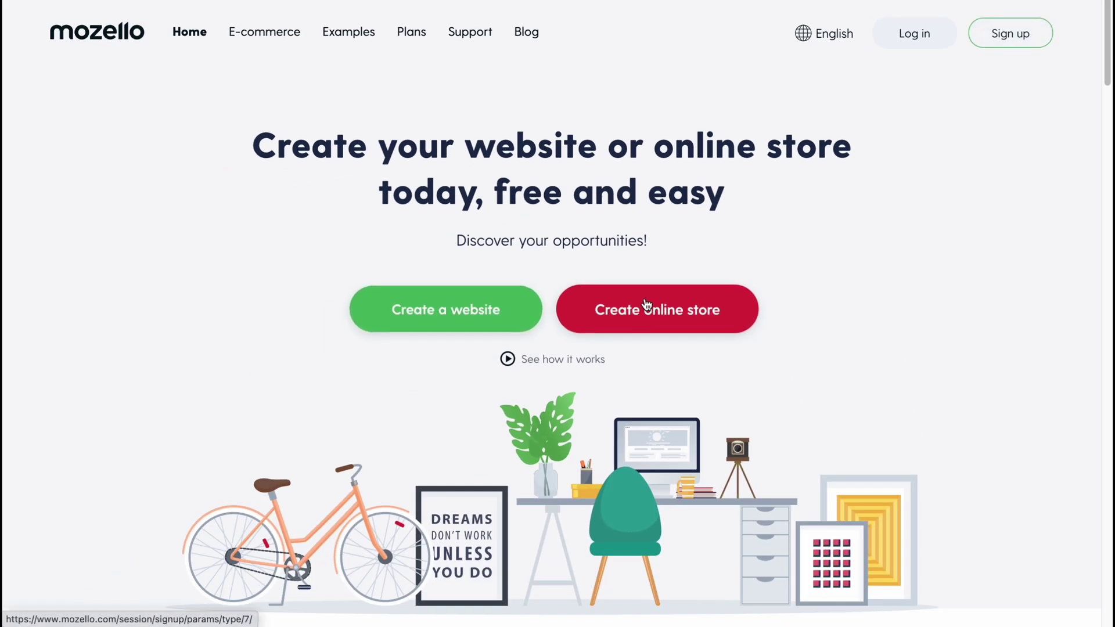
click(423, 308)
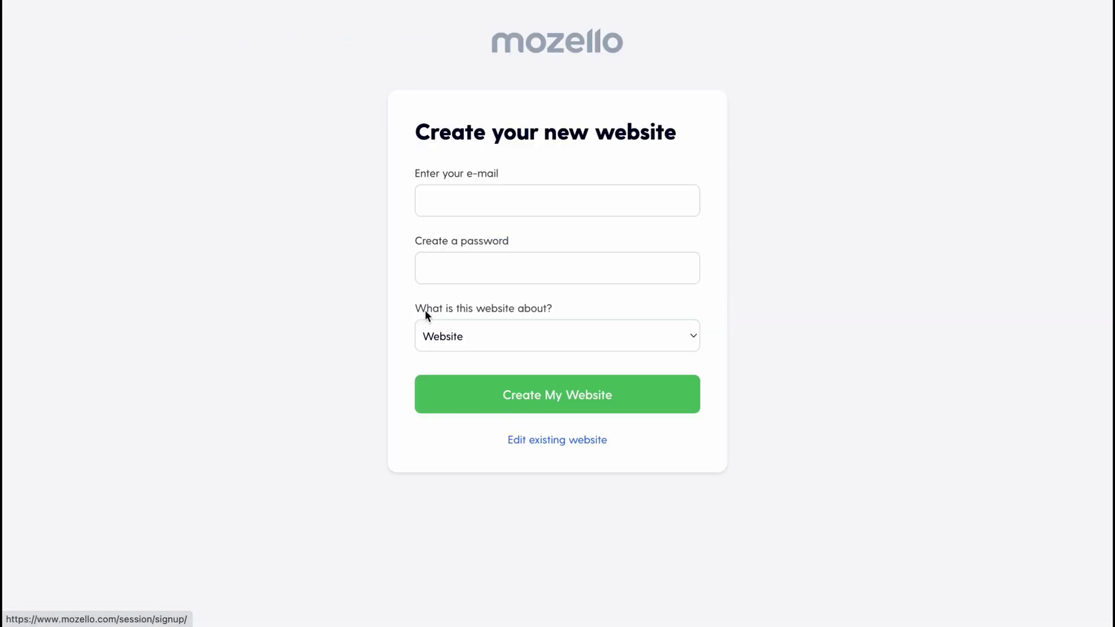
- Sign up with the account e-mail and the browser's saved password
click(475, 203)
key(ctrl+v)
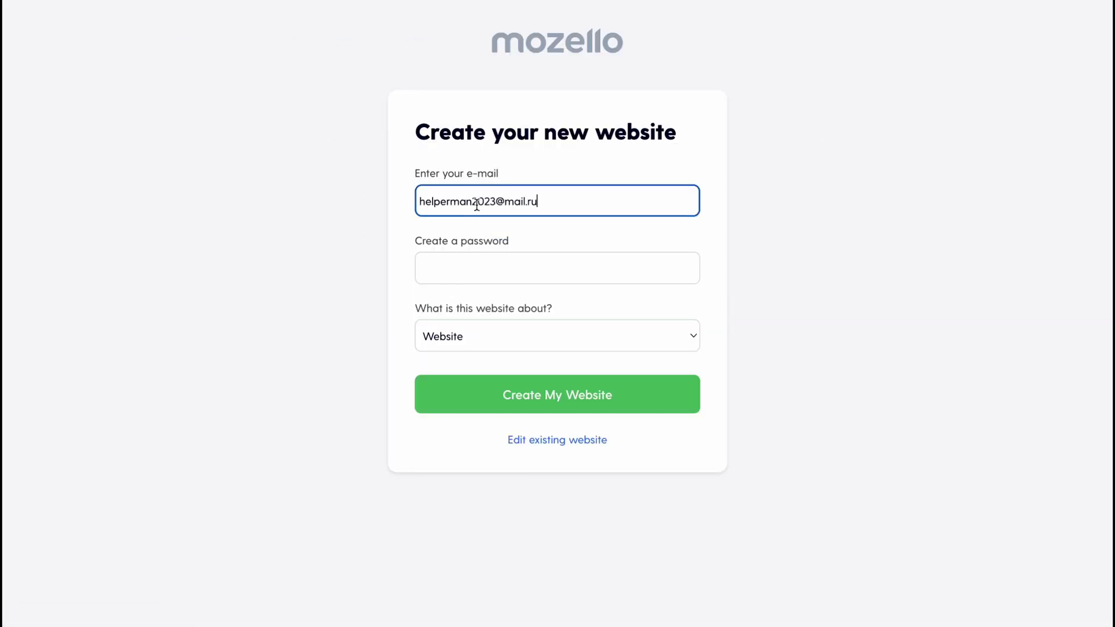
click(491, 273)
click(524, 312)
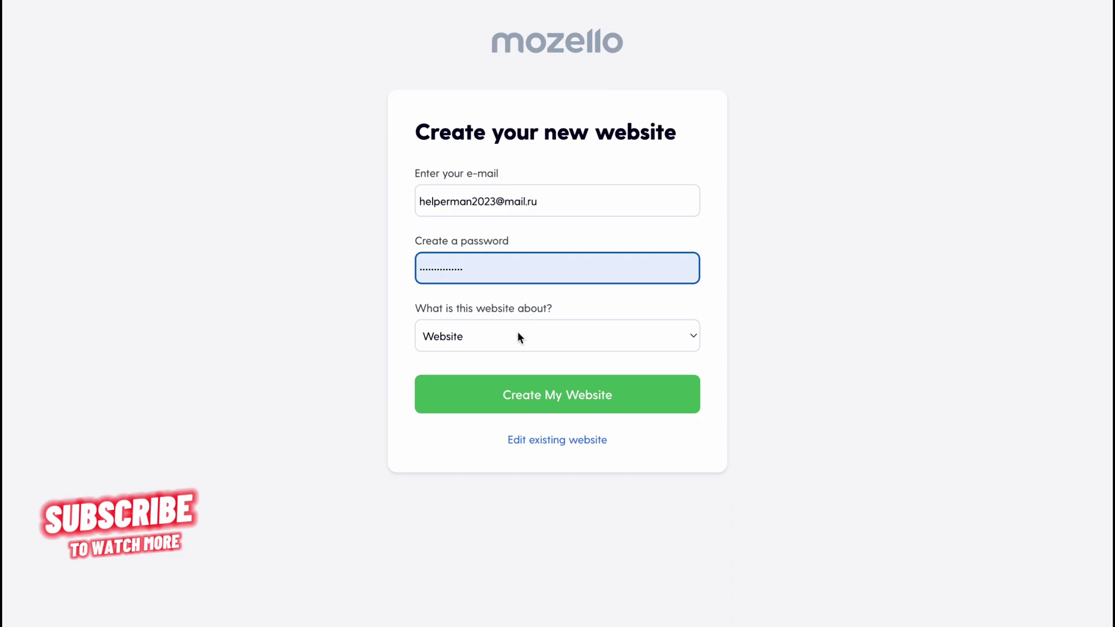
click(551, 400)
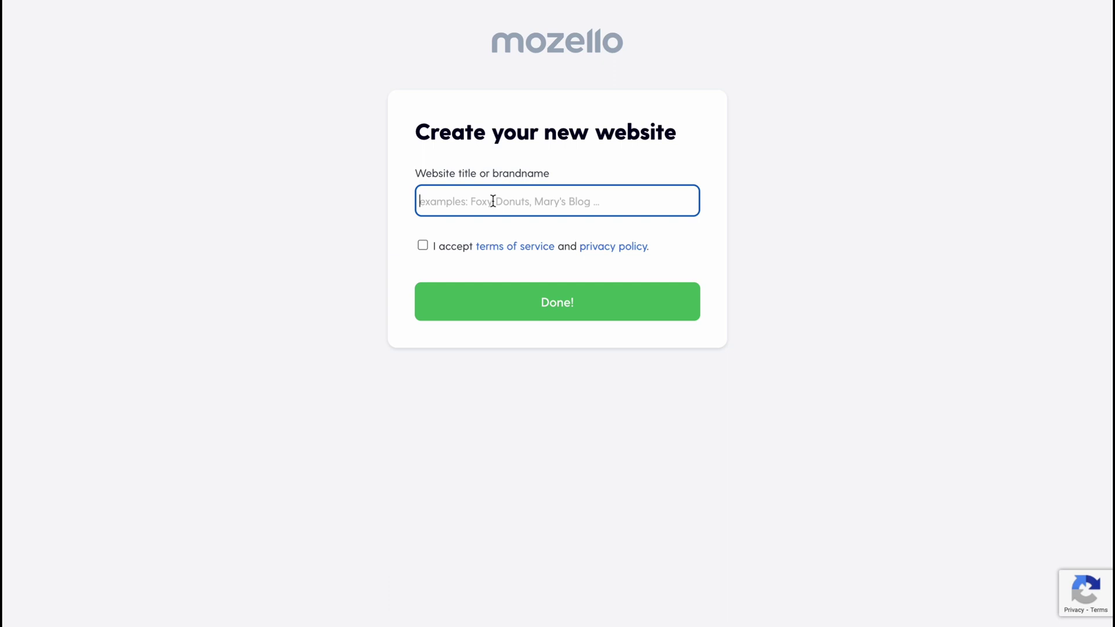
- Title the website 'HelperMan', accept the terms of service, and finish sign-up
text(HelperMan)
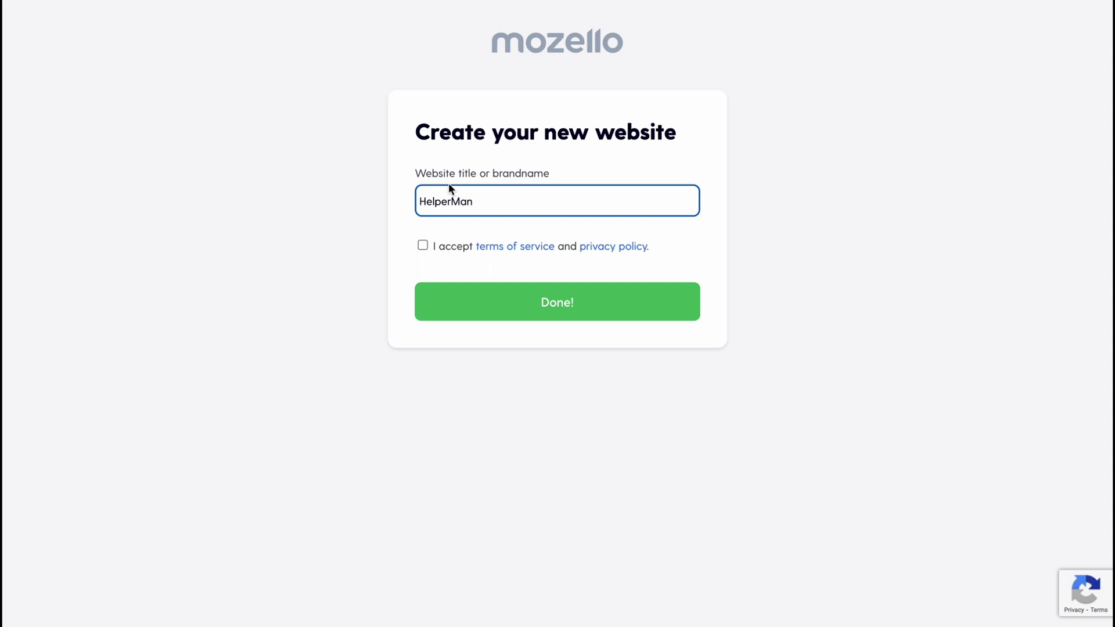
click(422, 246)
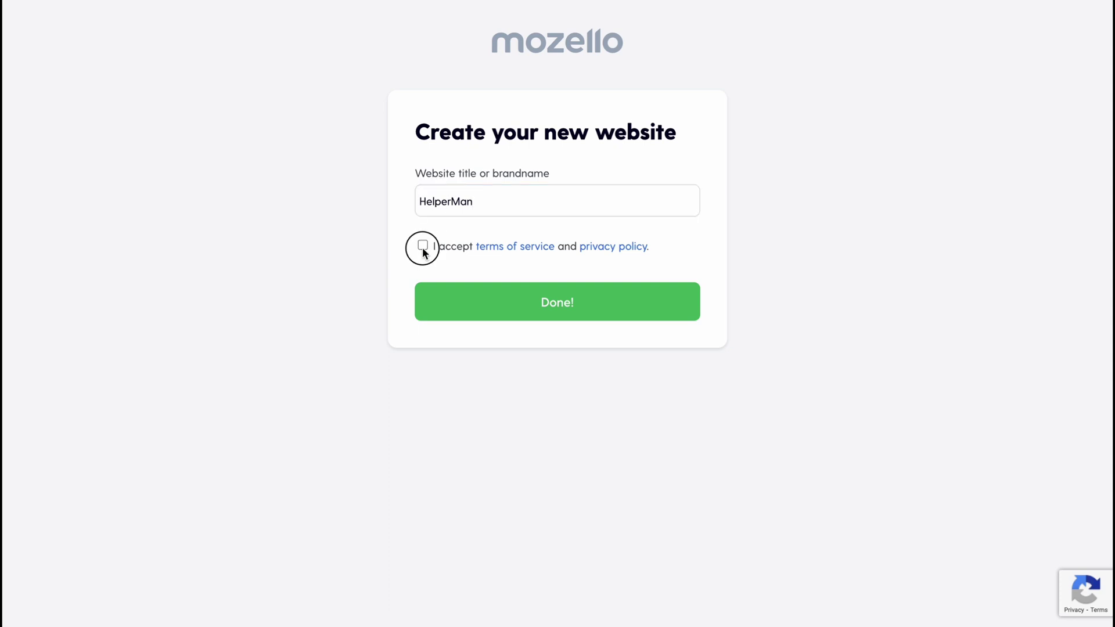
click(558, 302)
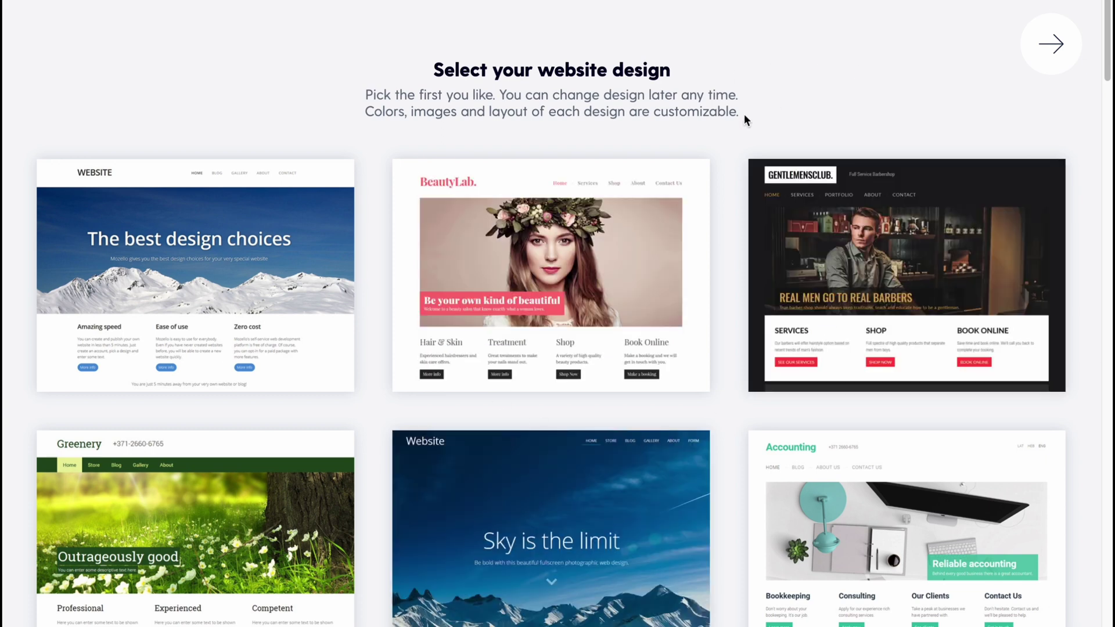
- Scroll the design gallery, then enlarge the preview of the first design, Breeze
scroll(680, 236, down, 2)
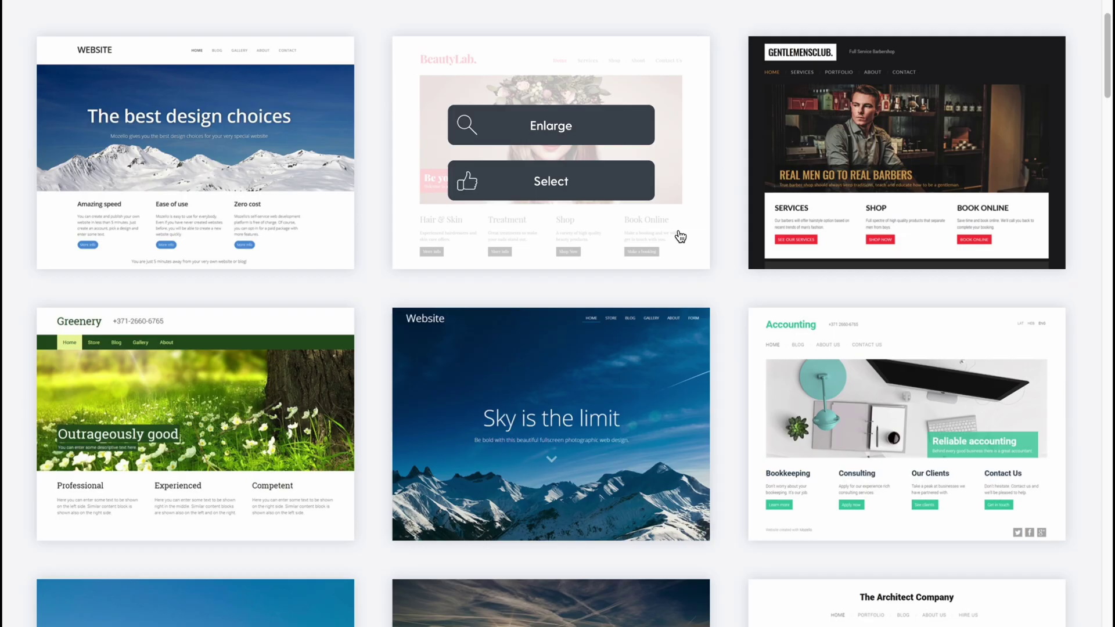
scroll(681, 236, down, 15)
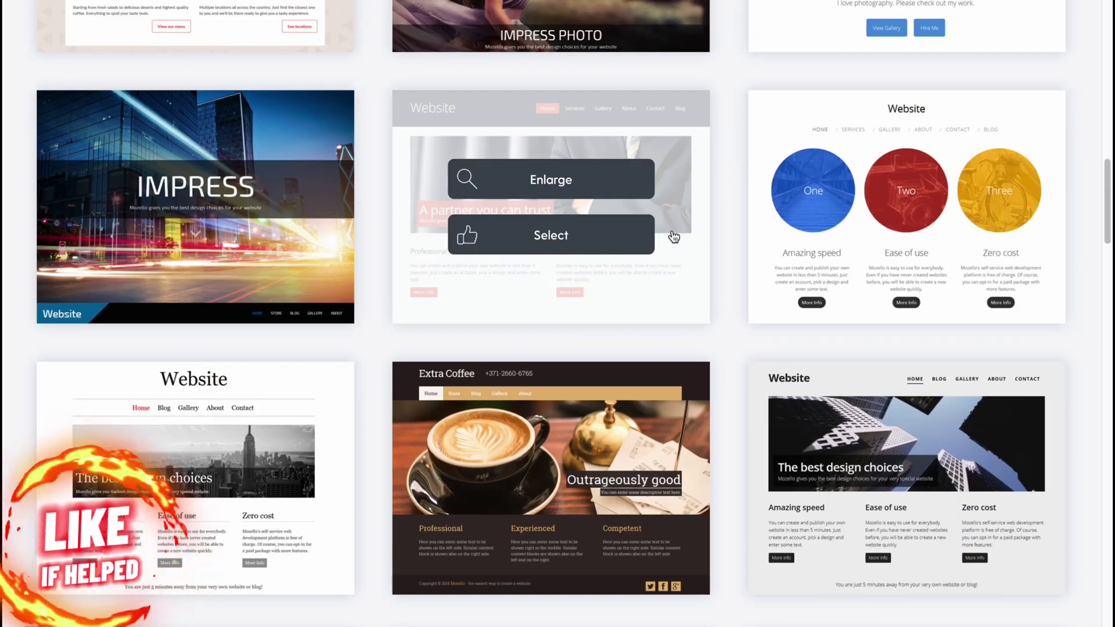
scroll(673, 237, down, 8)
scroll(613, 227, down, 1)
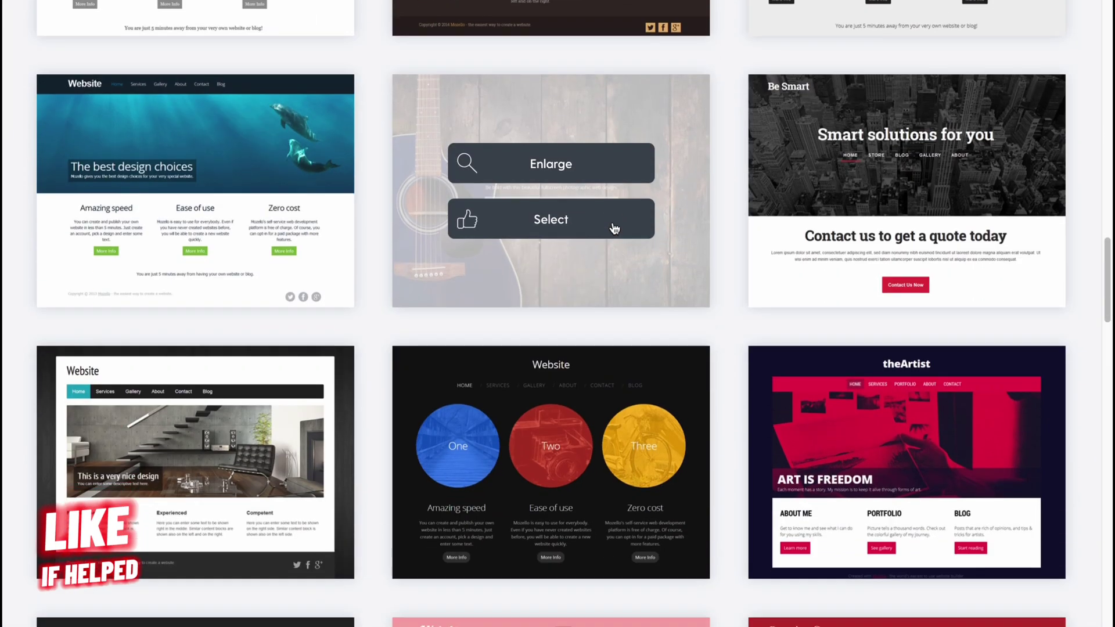
scroll(614, 228, up, 20)
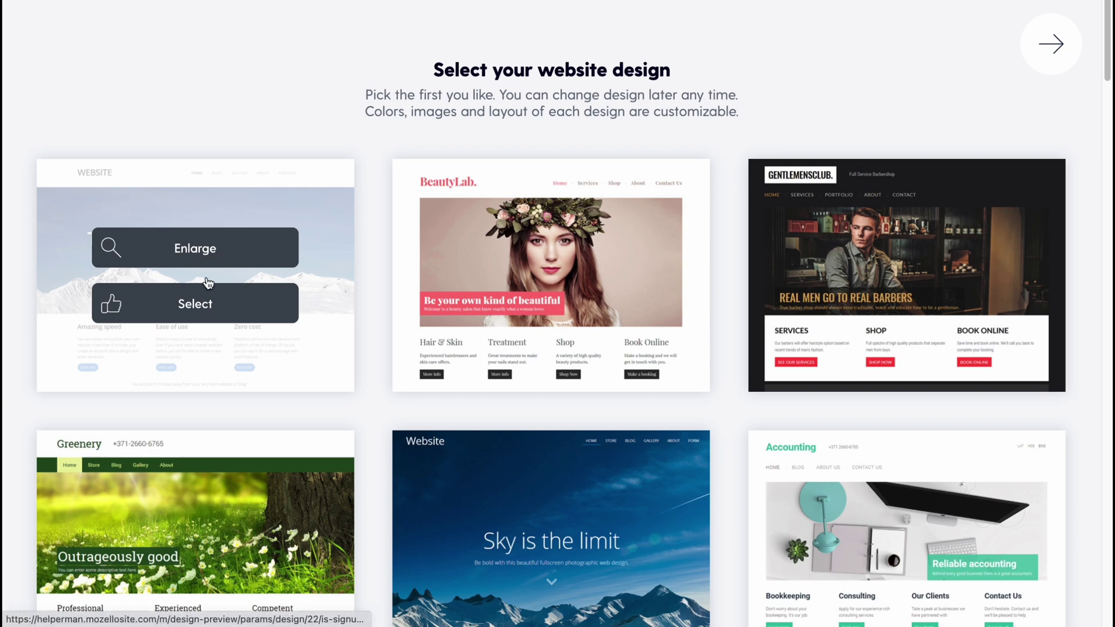
click(298, 196)
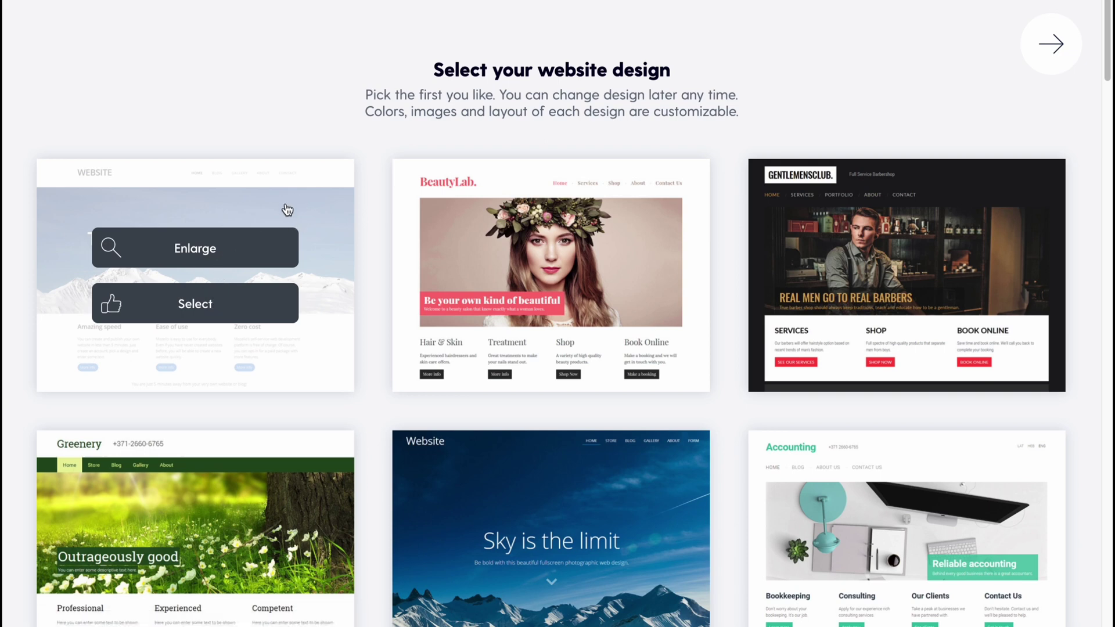
click(207, 249)
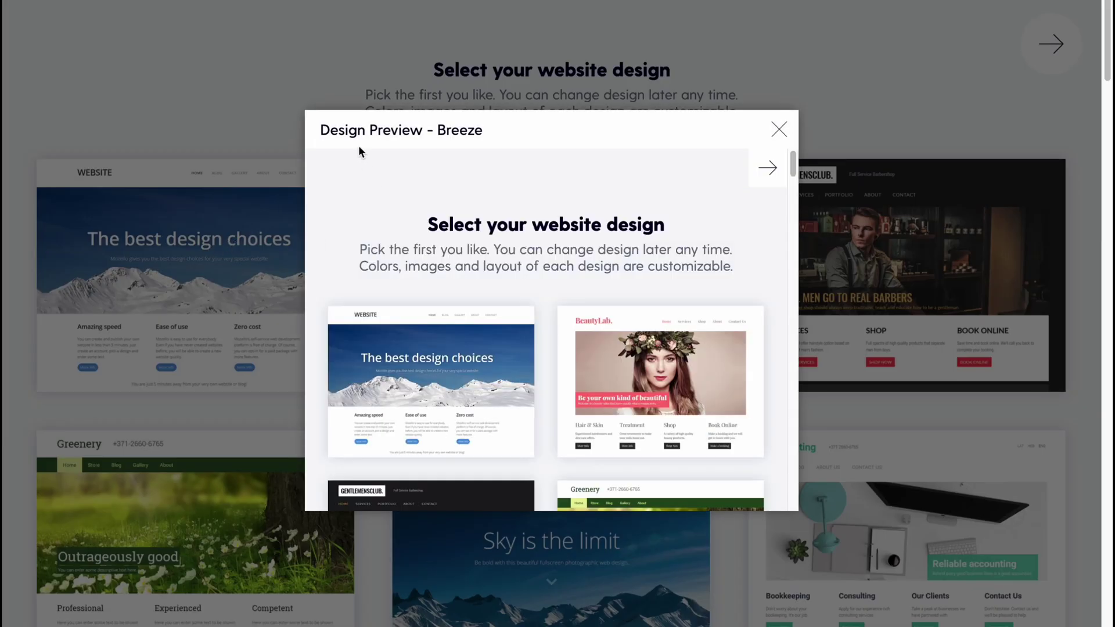
- Apply the Breeze design to HelperMan and open its home page in the editor
mouse_move(452, 390)
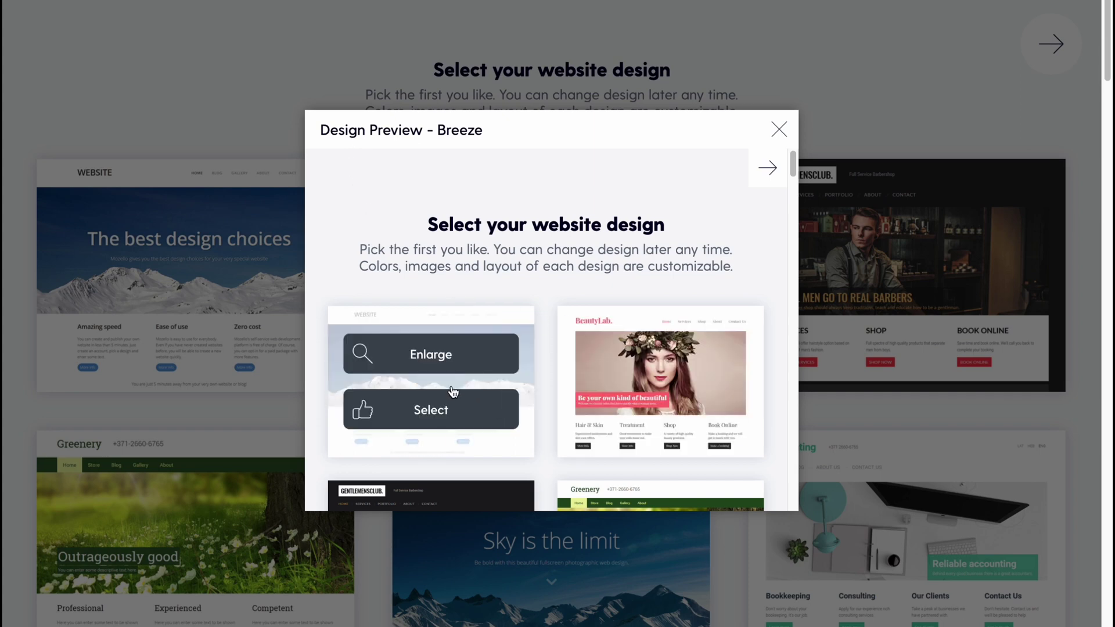
click(424, 410)
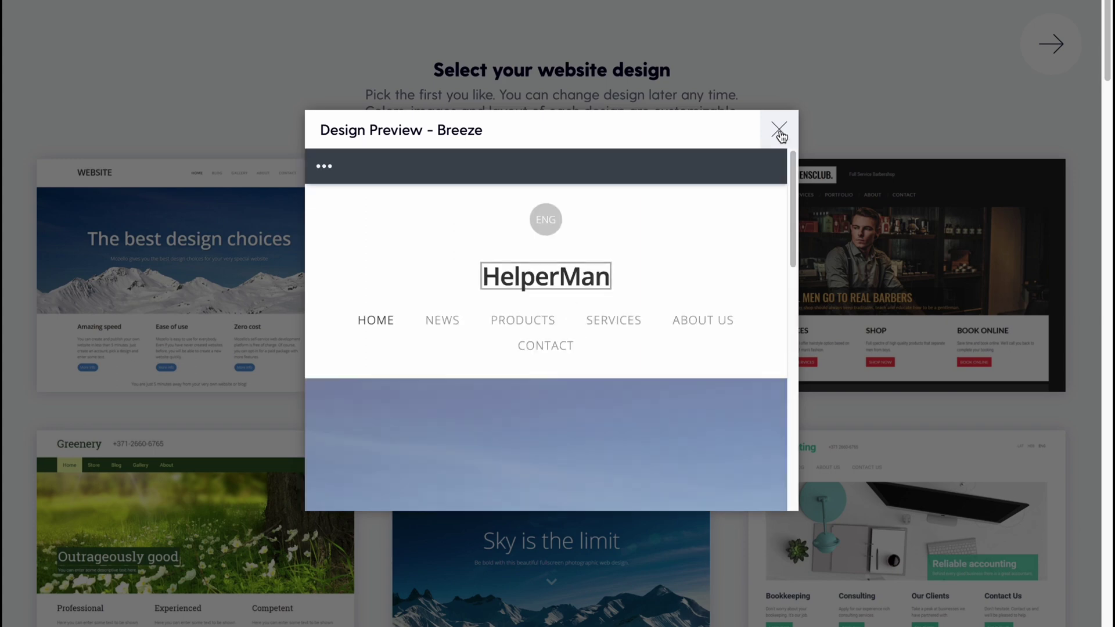
scroll(650, 297, down, 10)
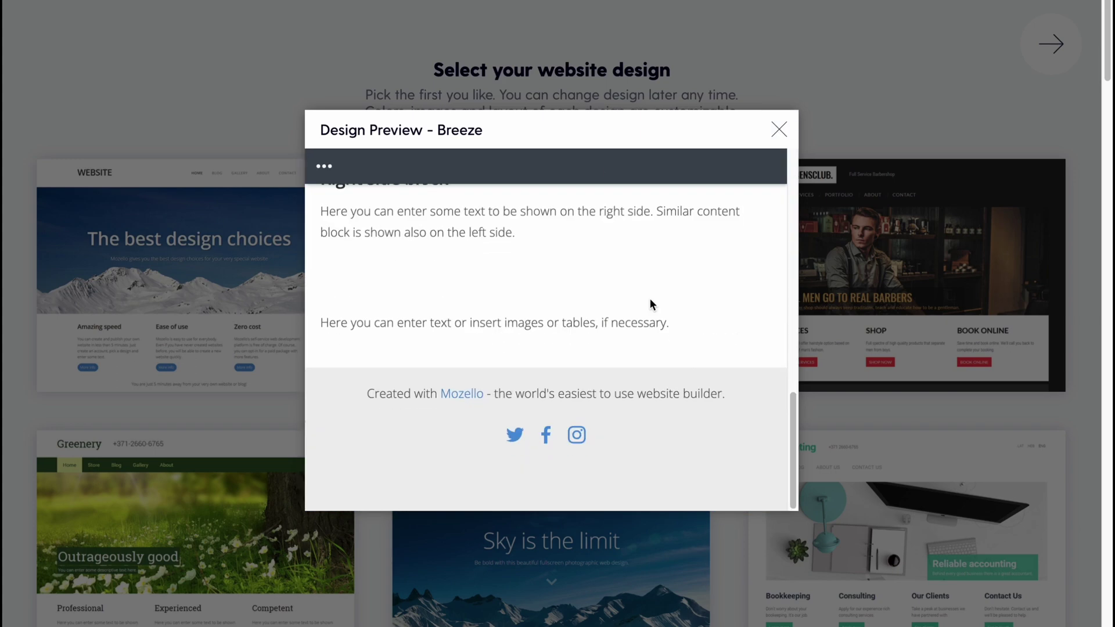
click(779, 128)
click(174, 305)
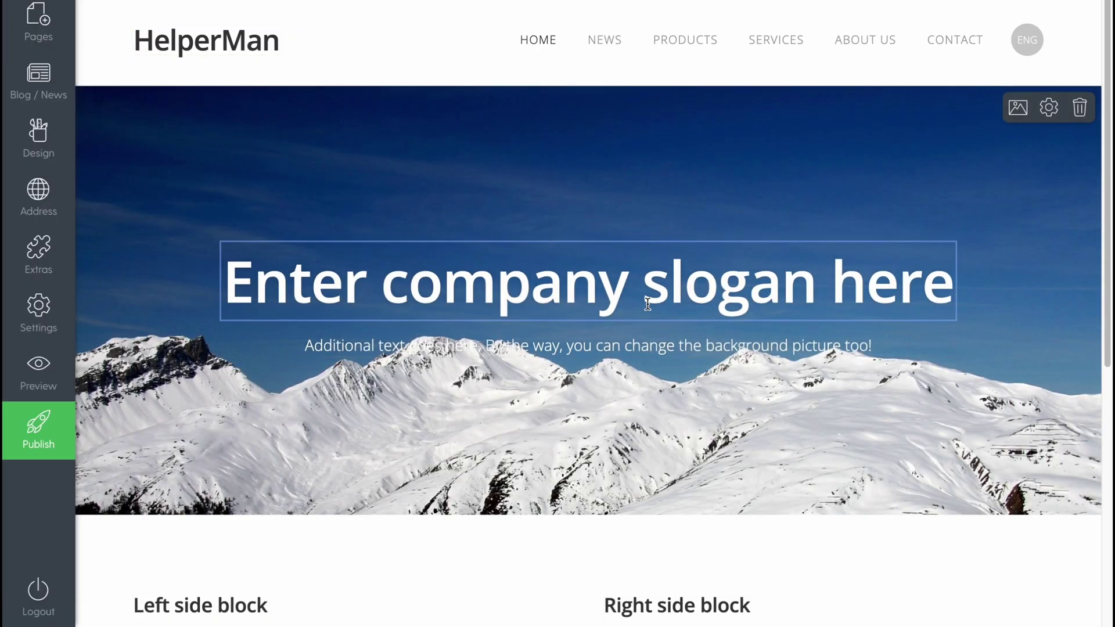
scroll(476, 298, down, 1)
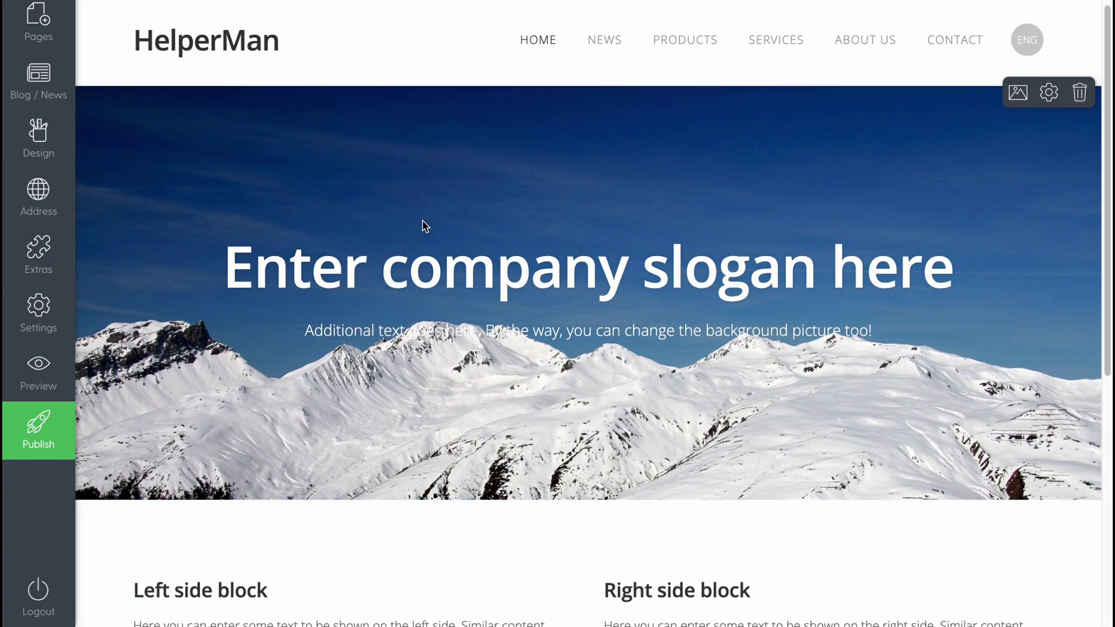
scroll(424, 225, down, 7)
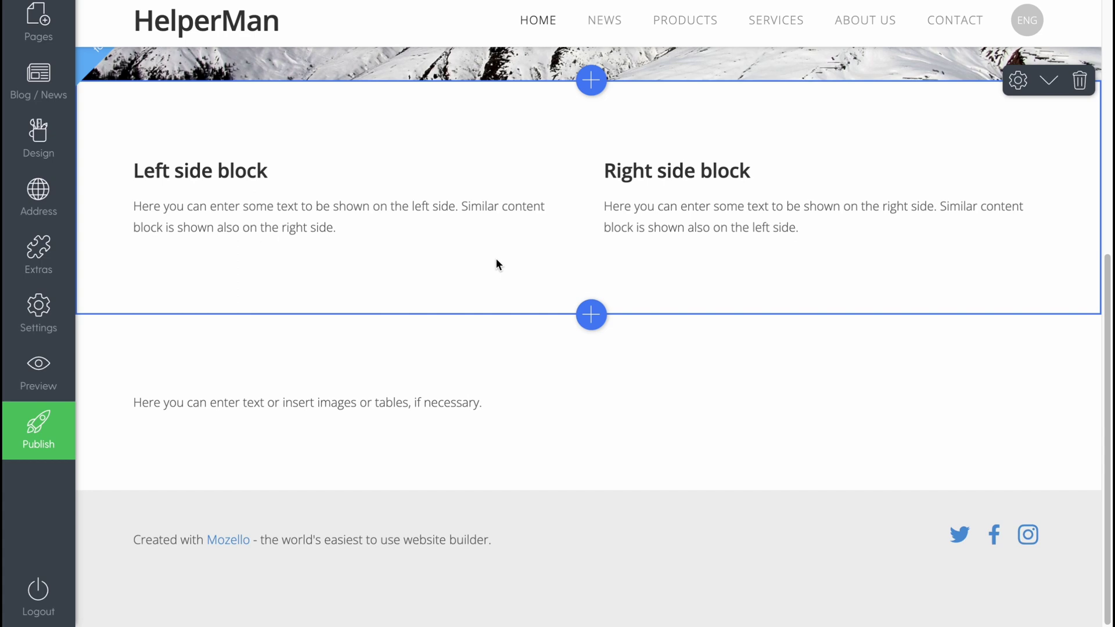
scroll(496, 261, up, 7)
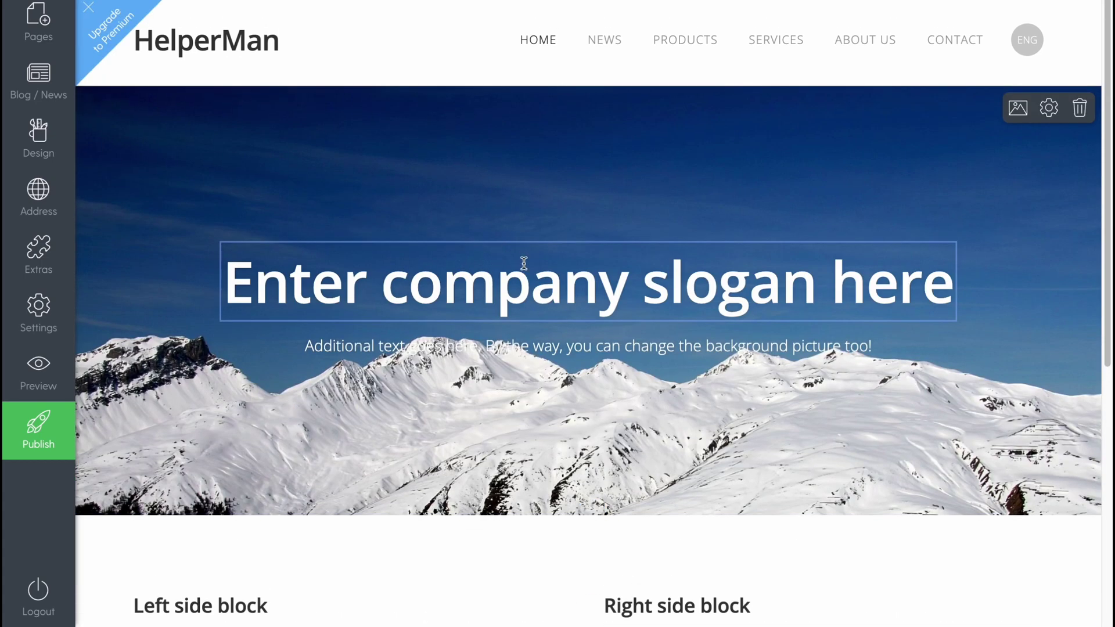
click(523, 263)
click(623, 345)
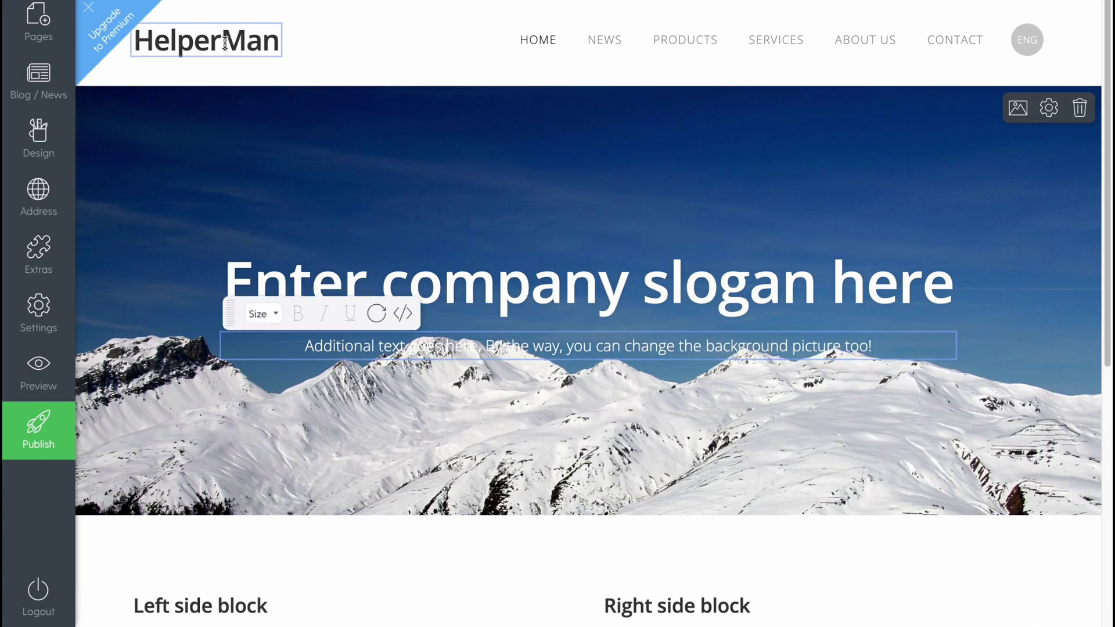
scroll(366, 224, down, 7)
click(294, 201)
click(631, 214)
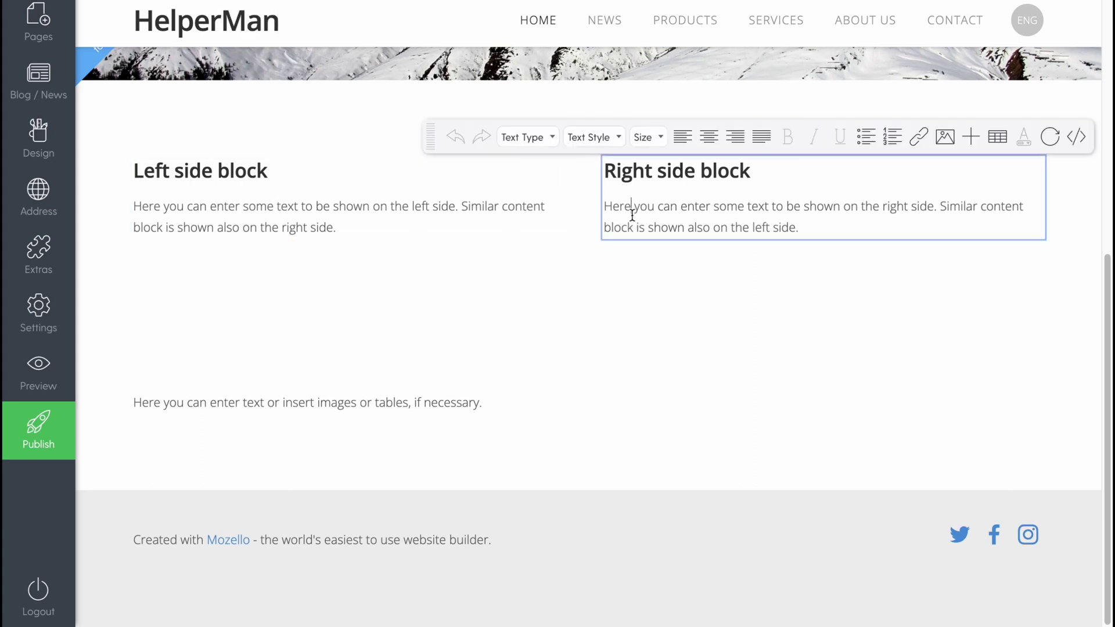
scroll(670, 292, up, 5)
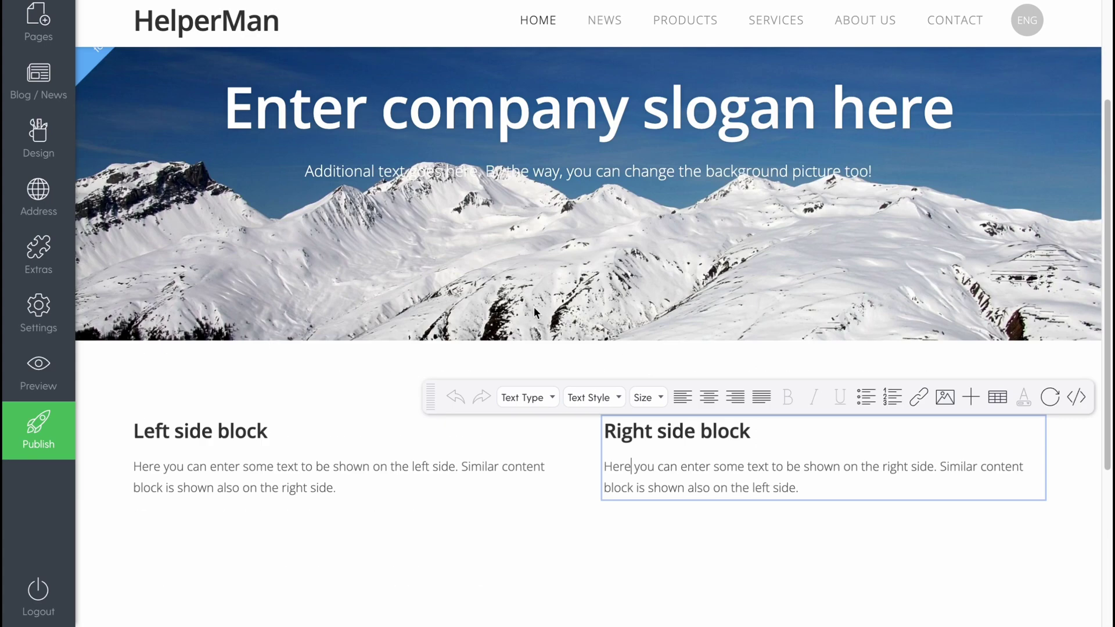
click(553, 212)
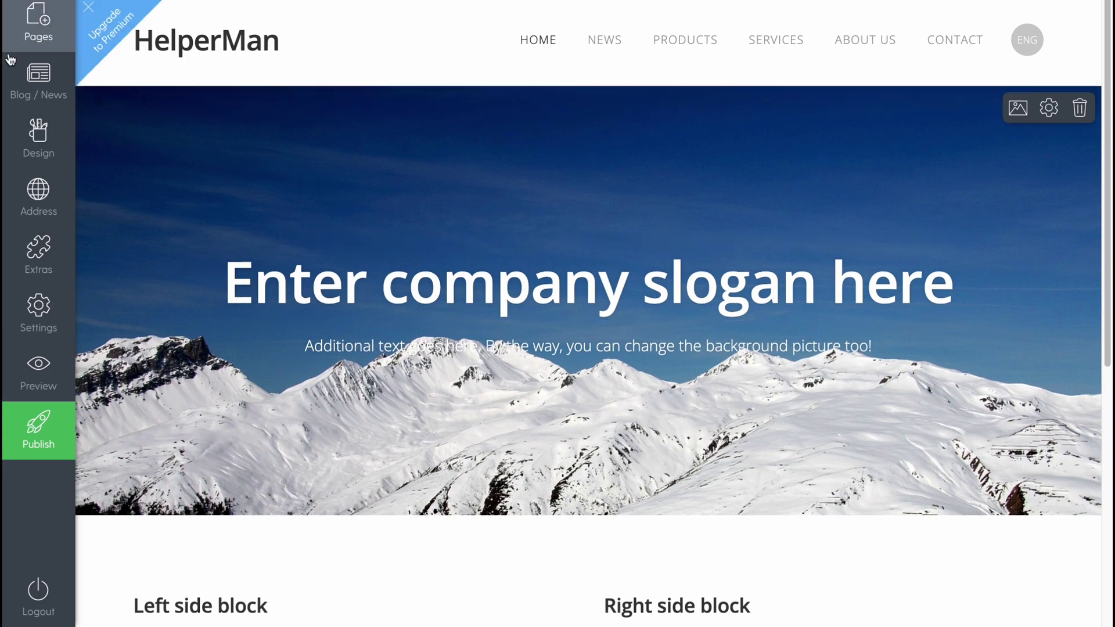
- Delete the Services, Products and News pages, confirming each deletion
click(39, 33)
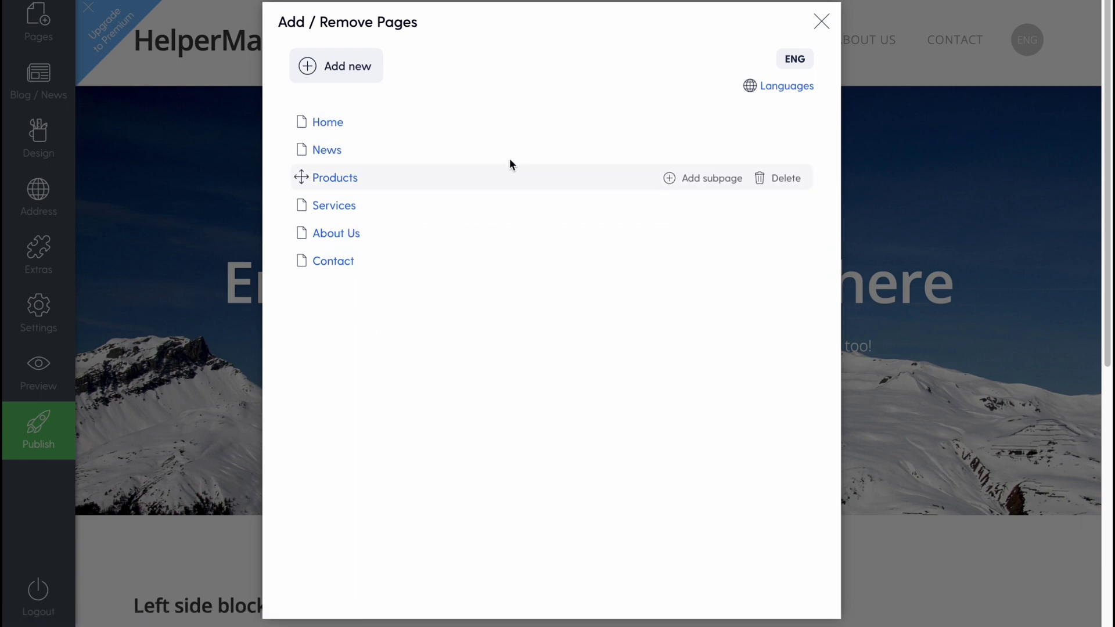
mouse_move(300, 122)
mouse_down()
mouse_move(304, 219)
mouse_move(300, 121)
mouse_up()
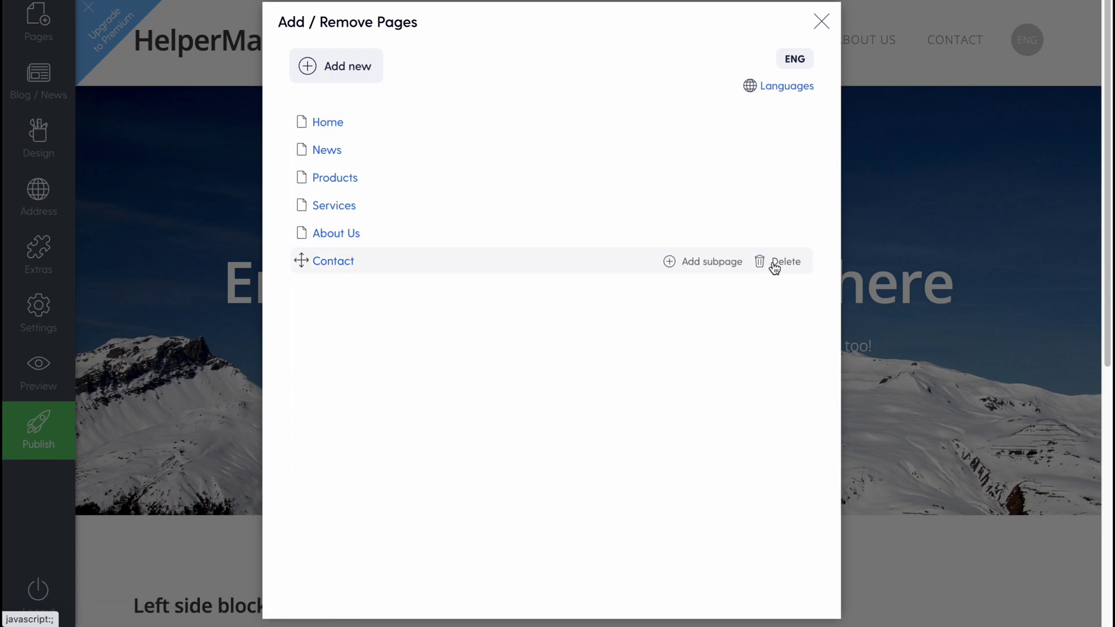
click(780, 207)
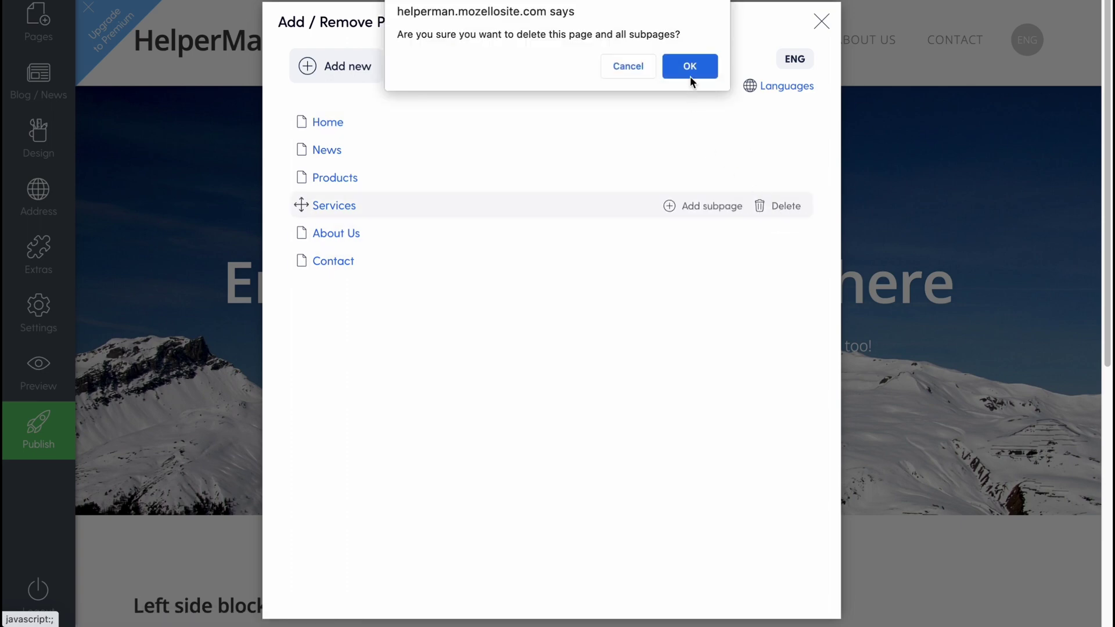
click(690, 69)
click(777, 178)
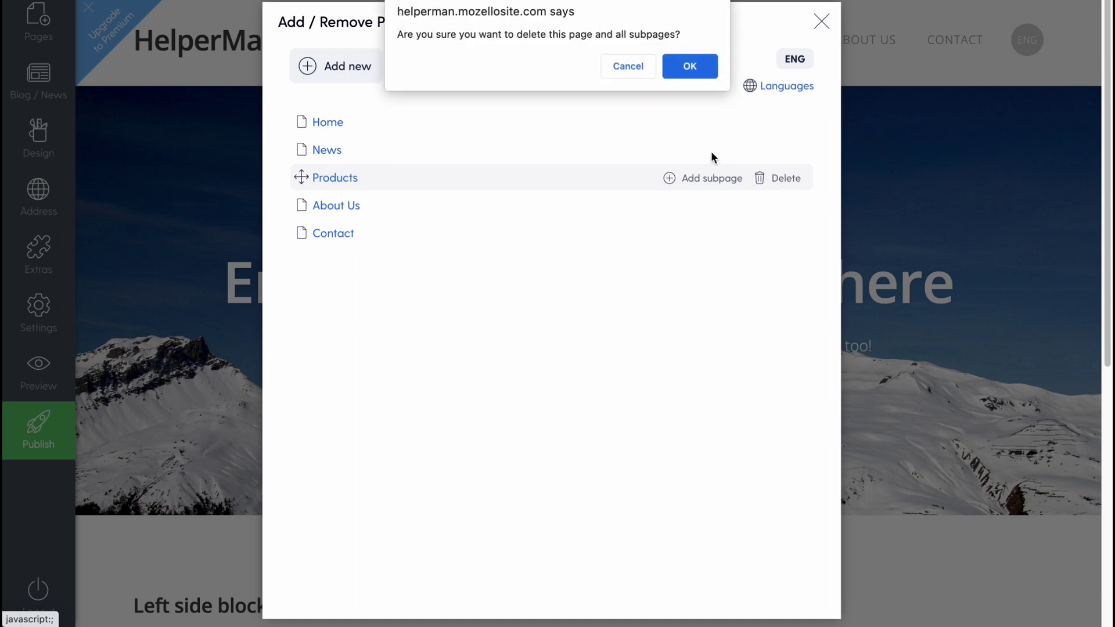
click(699, 69)
click(787, 152)
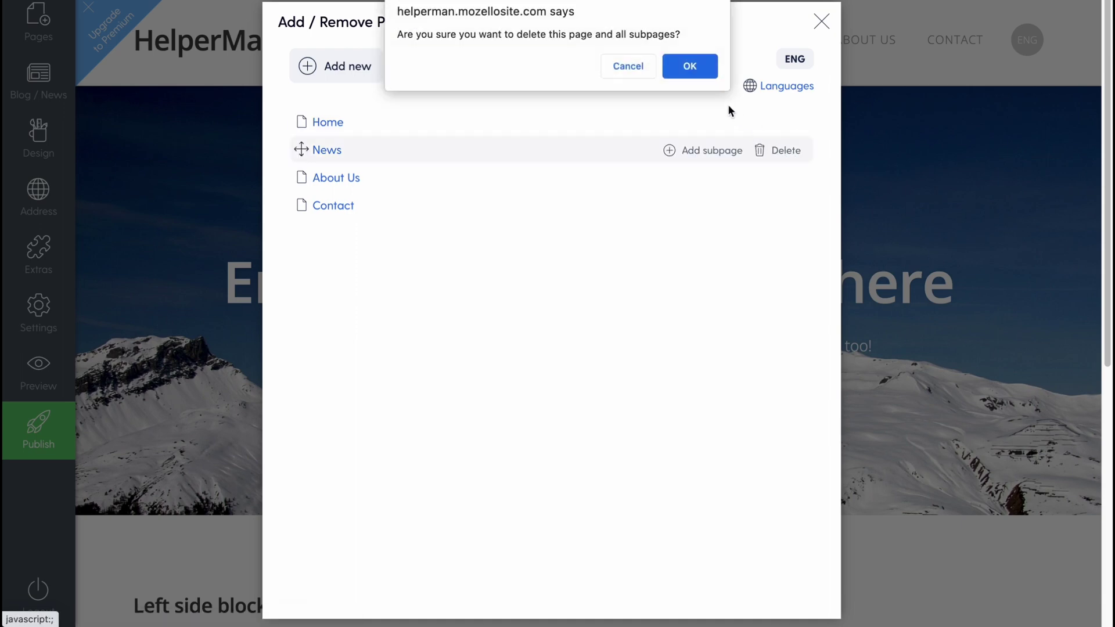
click(693, 69)
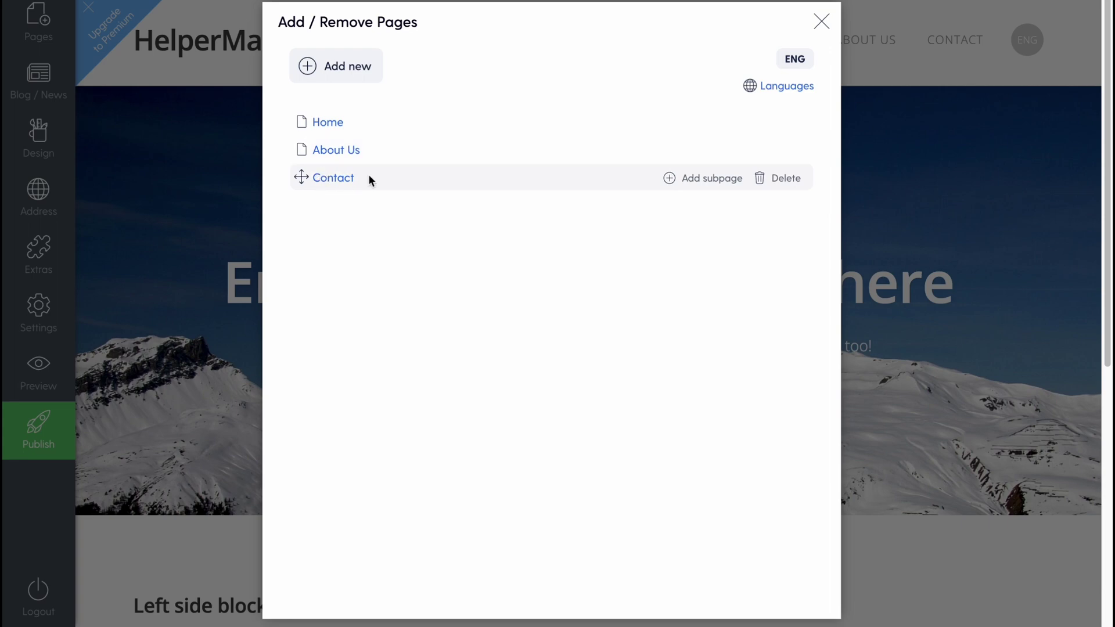
- Add a 'Blog or news' page titled Blog at /blog
click(308, 69)
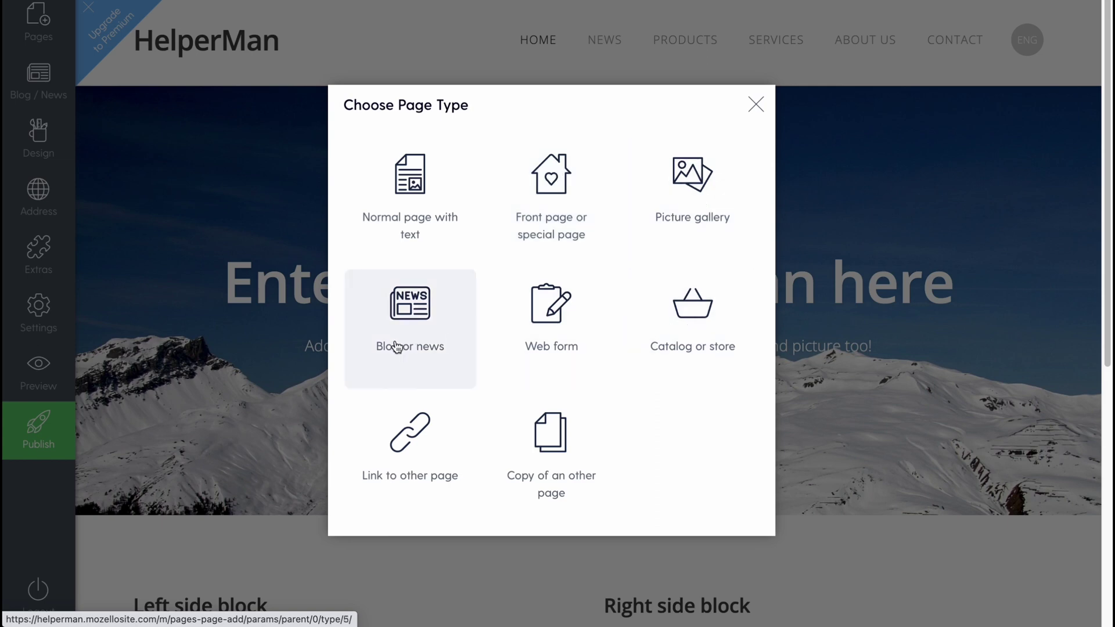
click(409, 325)
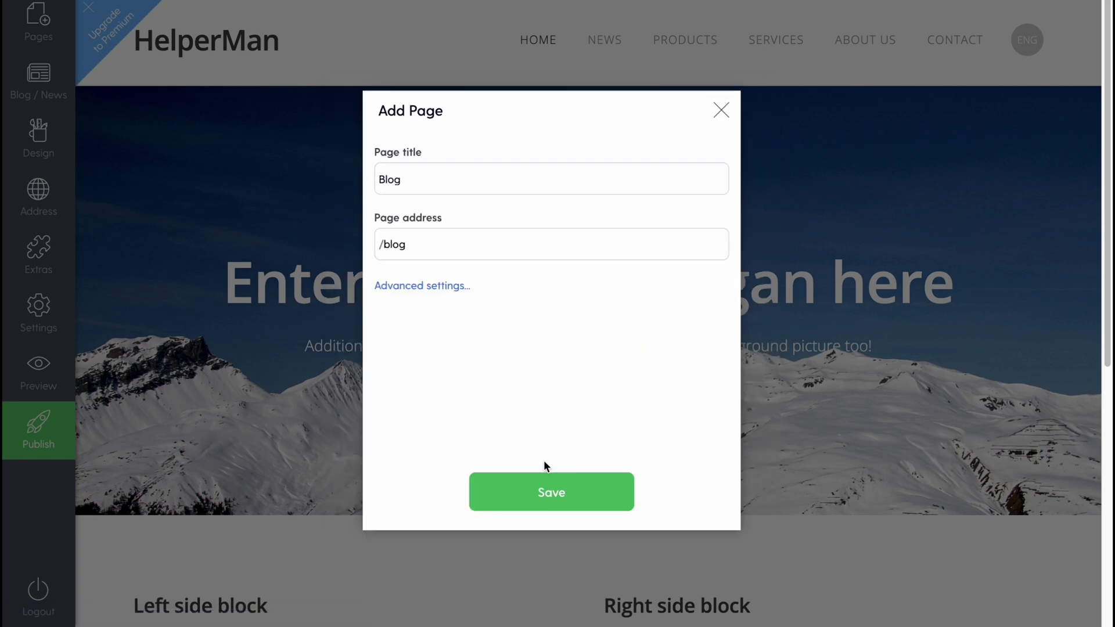
click(551, 493)
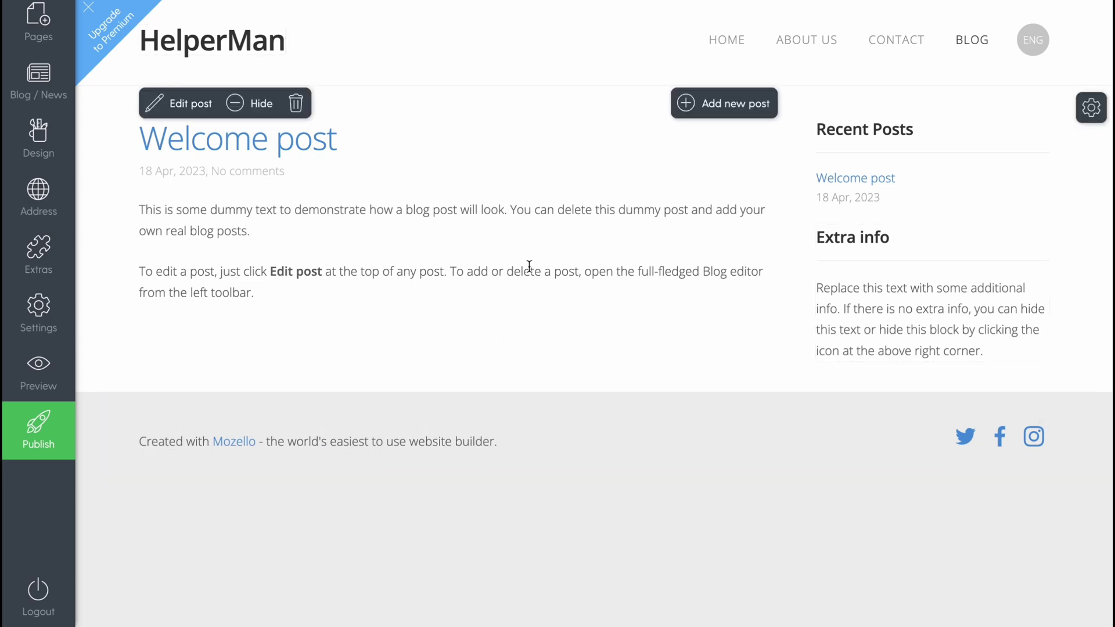
- View the Welcome post in the Blog manager, then return to the website editor
click(40, 87)
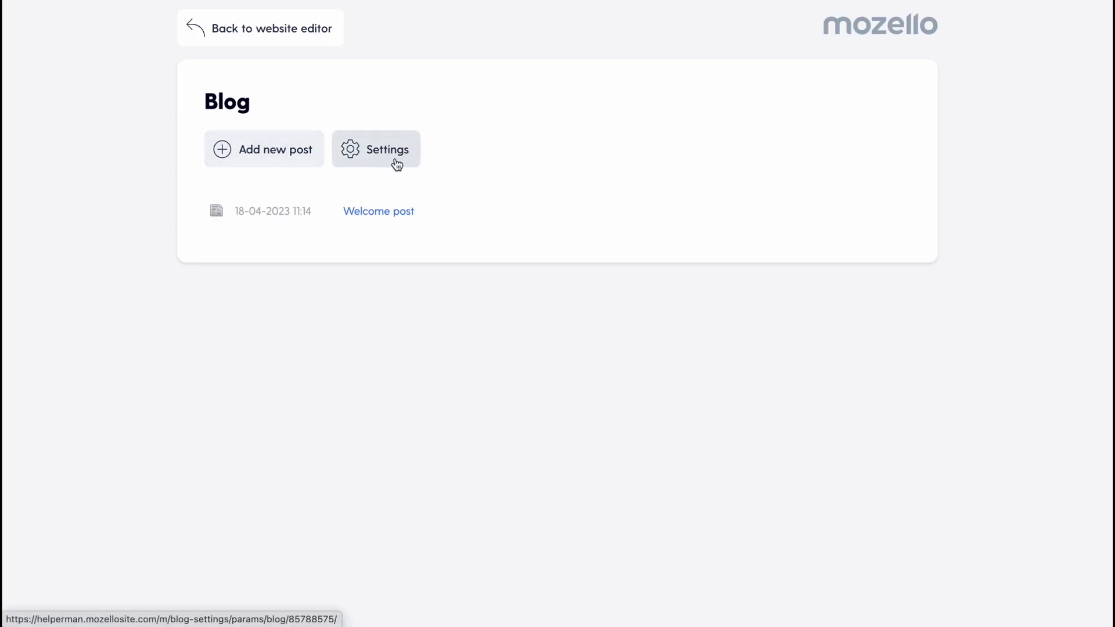
click(232, 38)
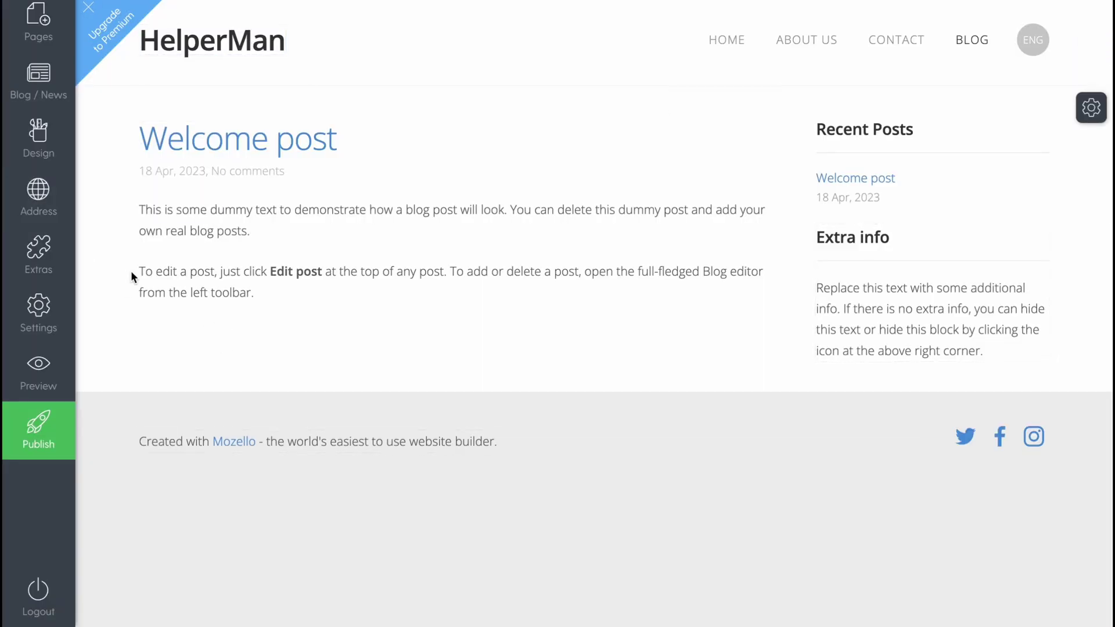
- Browse the available website designs and close them without changing design
mouse_move(42, 160)
click(133, 137)
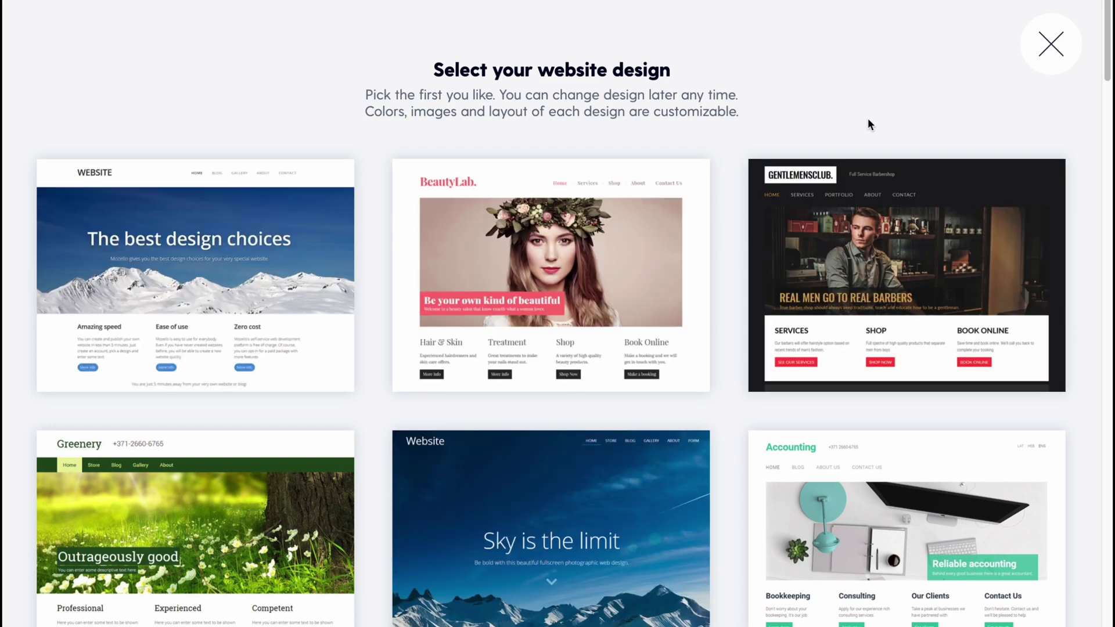
click(1052, 46)
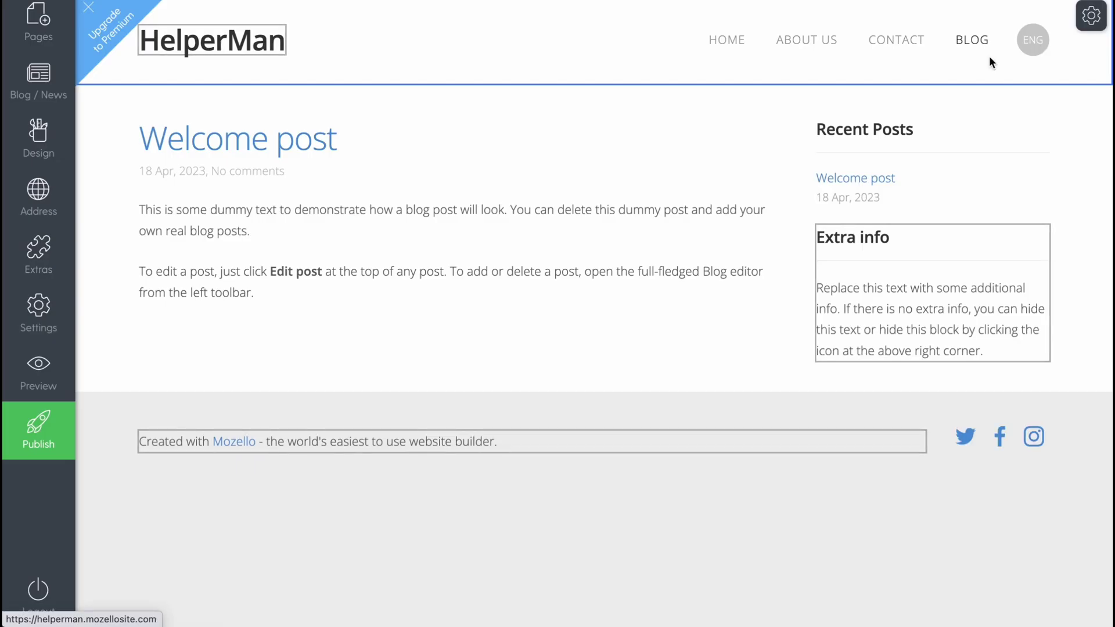
- Switch the site colour scheme to red, after briefly trying green
mouse_move(38, 138)
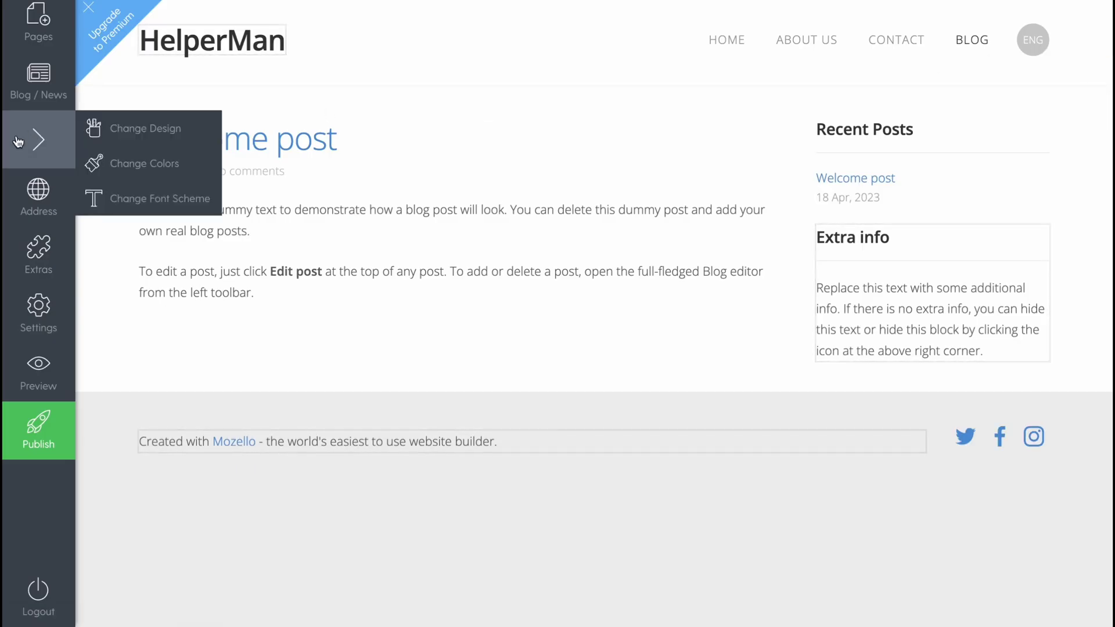
click(133, 168)
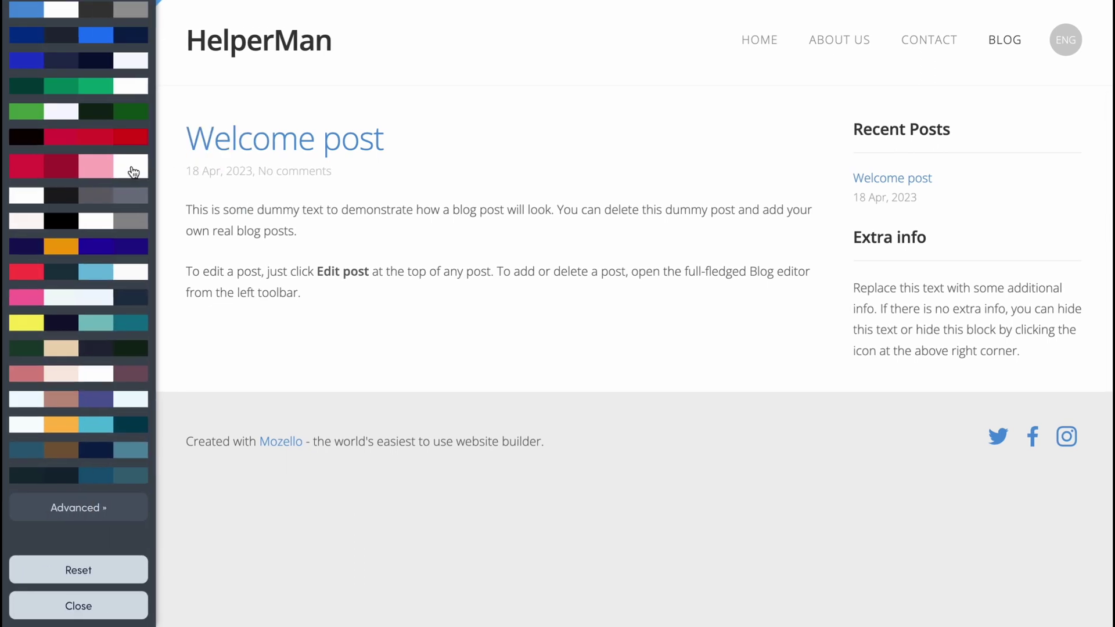
click(87, 143)
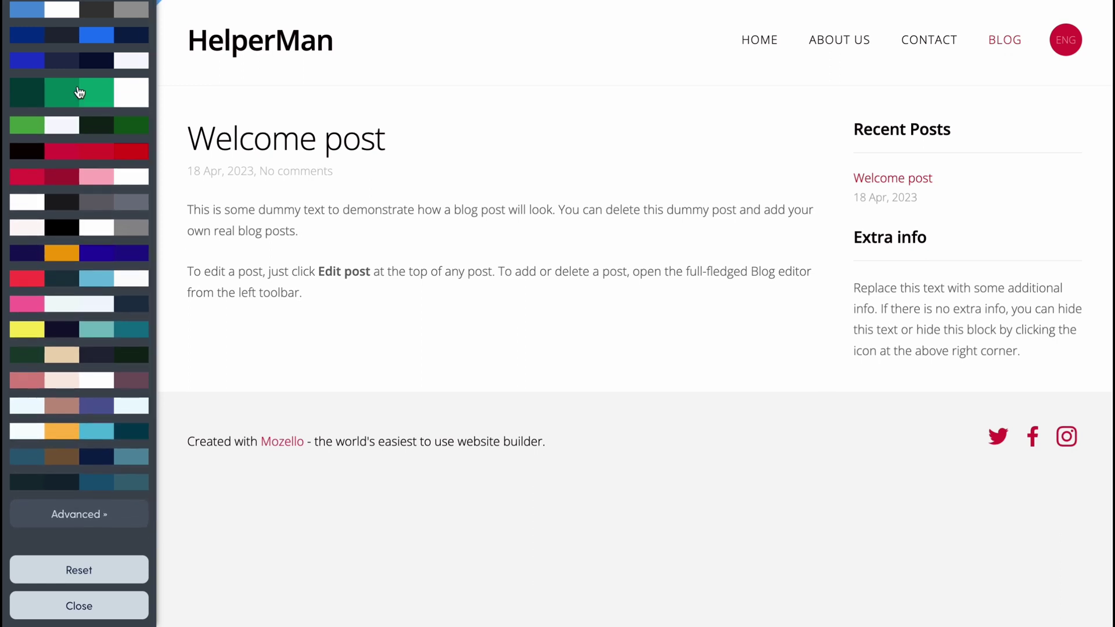
click(80, 93)
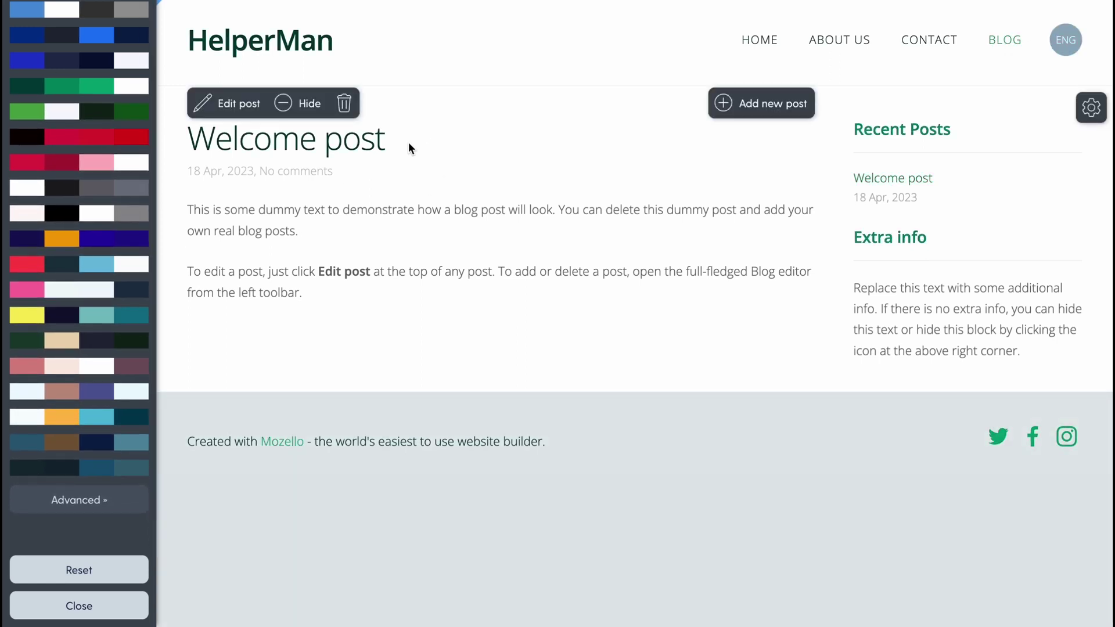
click(117, 150)
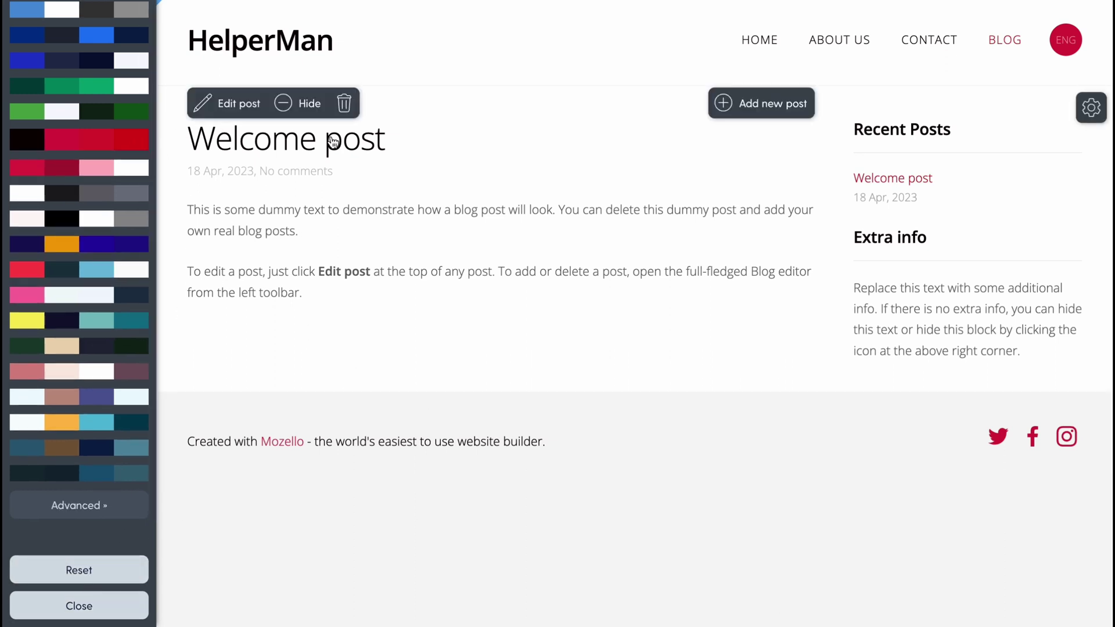
click(19, 614)
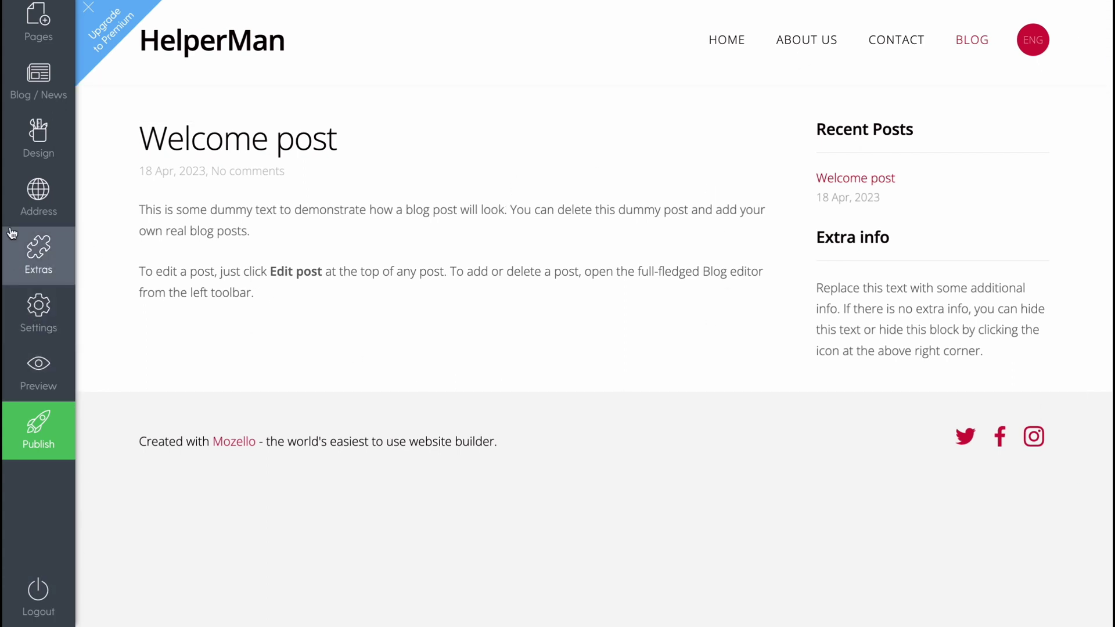
click(41, 203)
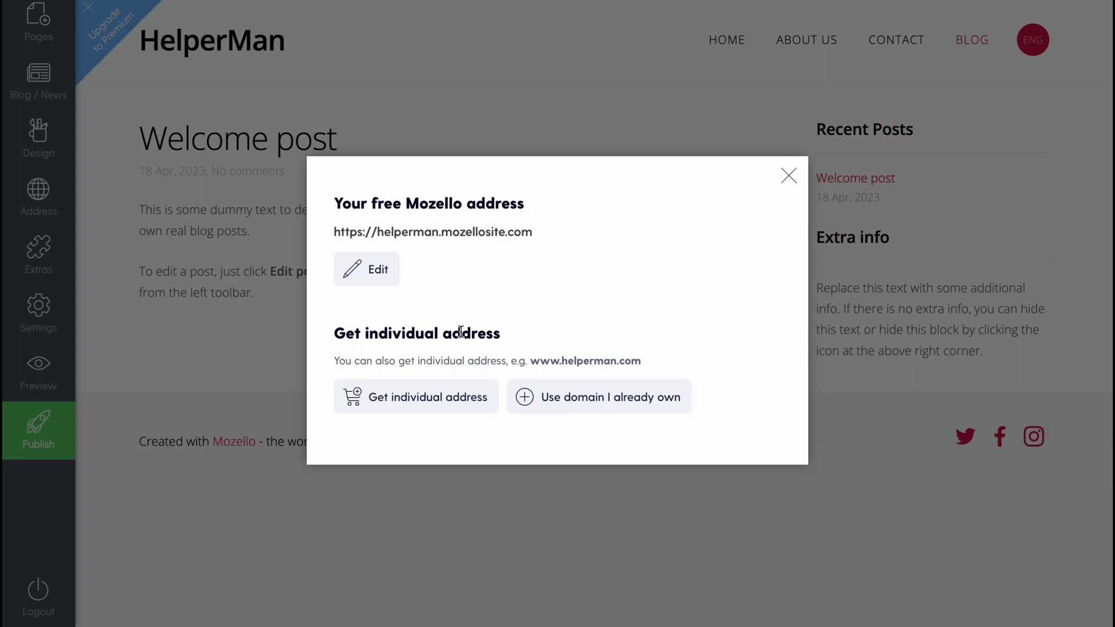
click(788, 175)
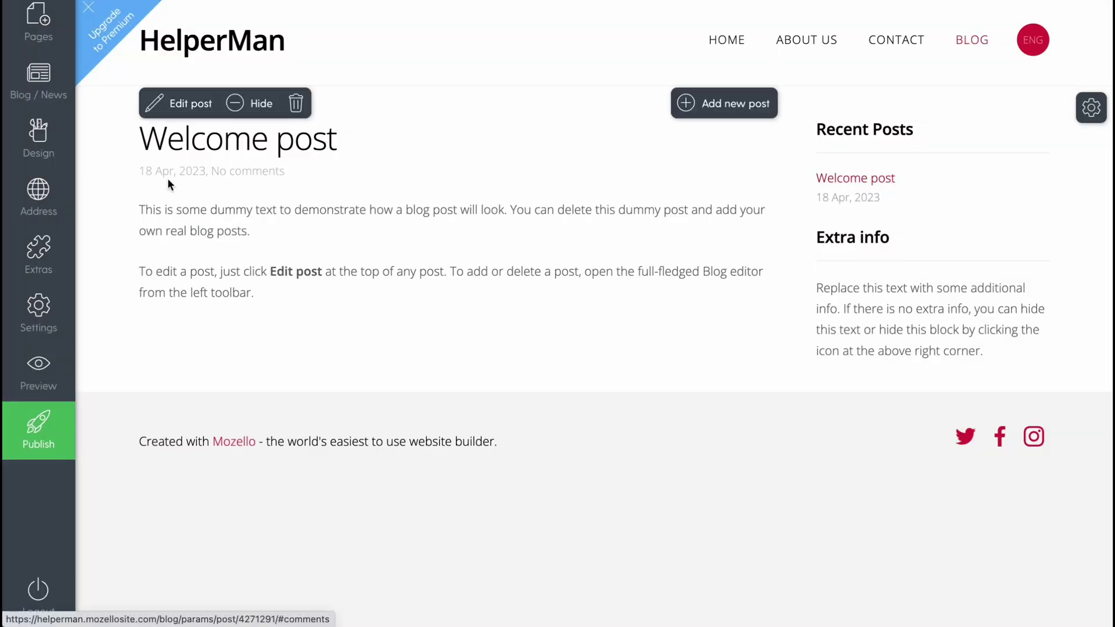
click(36, 254)
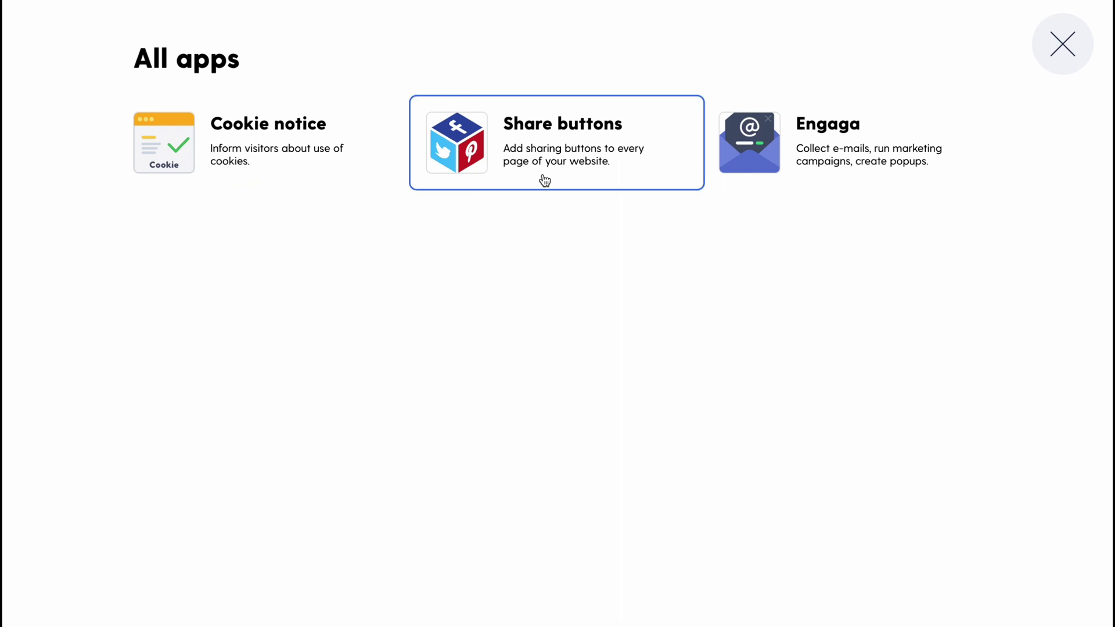
click(1078, 50)
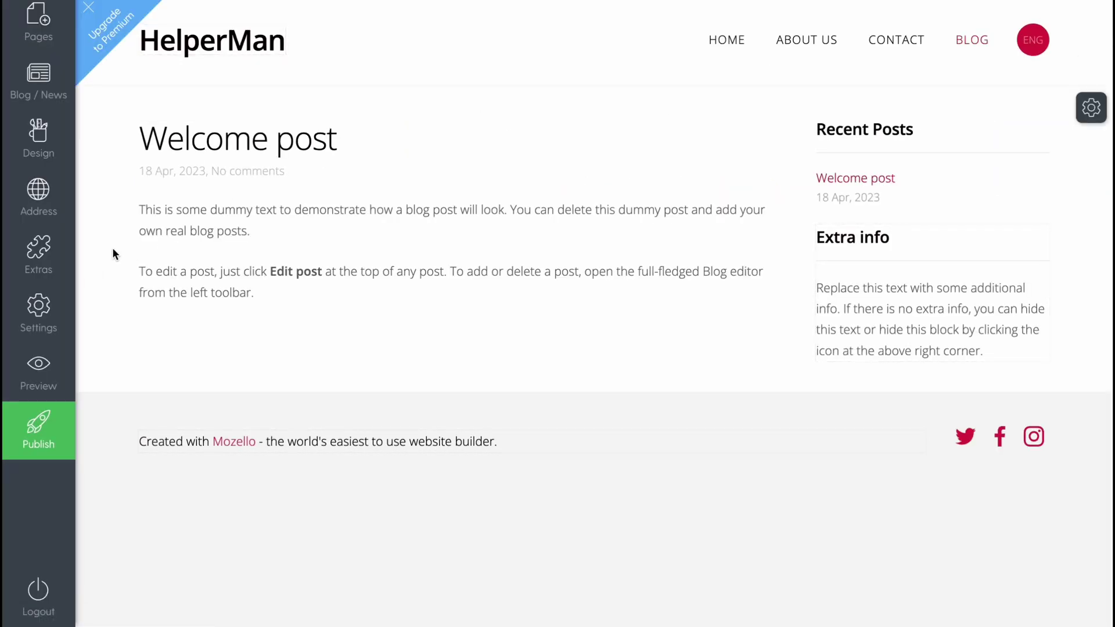
click(42, 313)
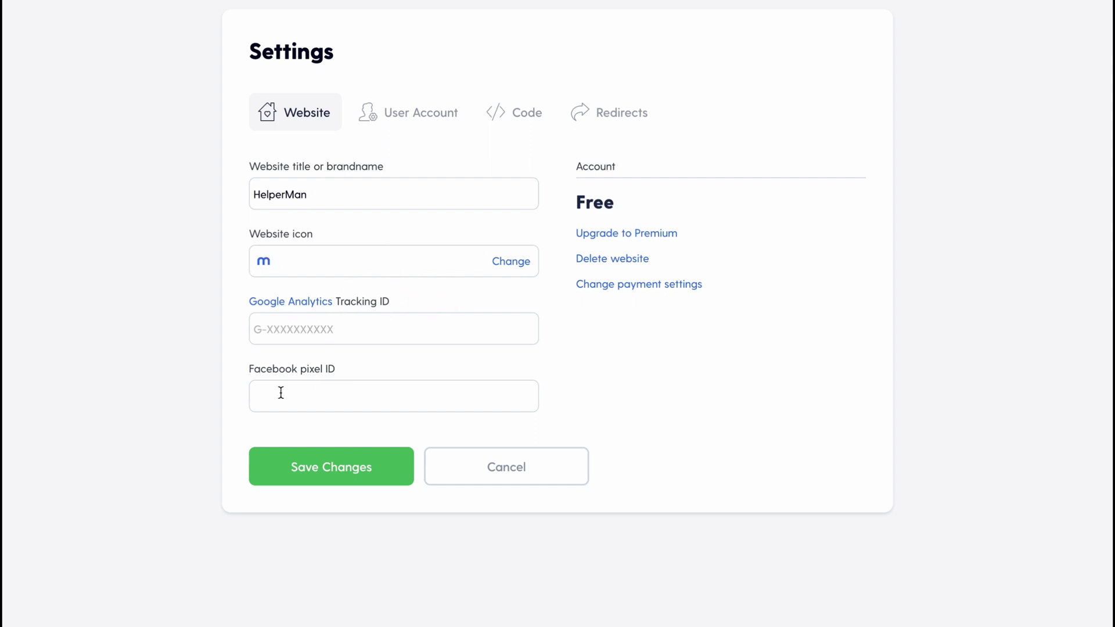
click(405, 118)
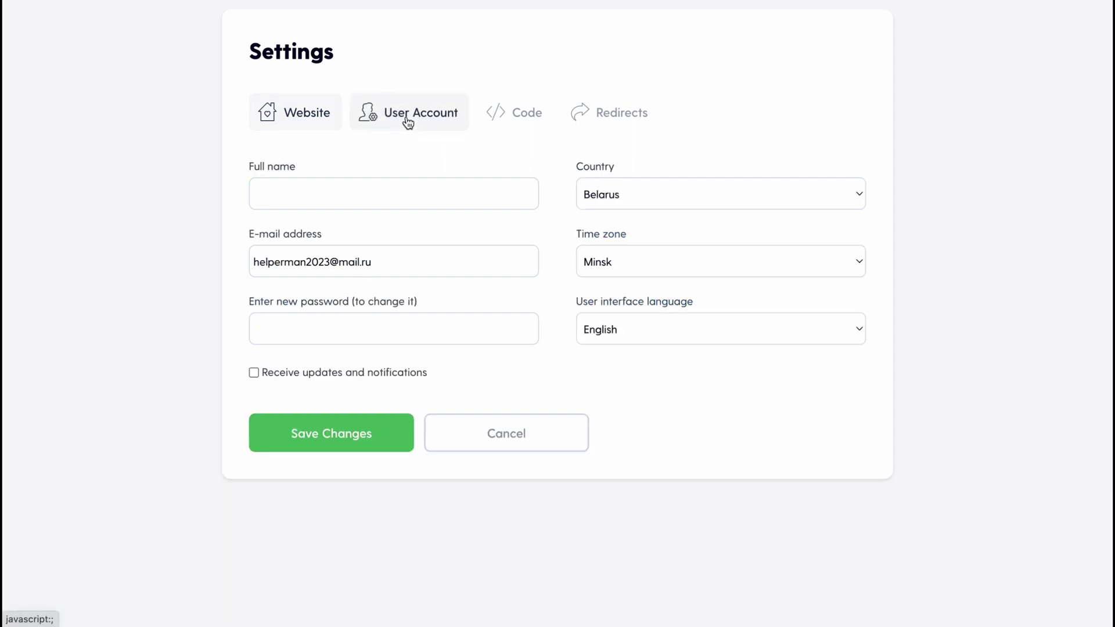
click(505, 116)
click(630, 123)
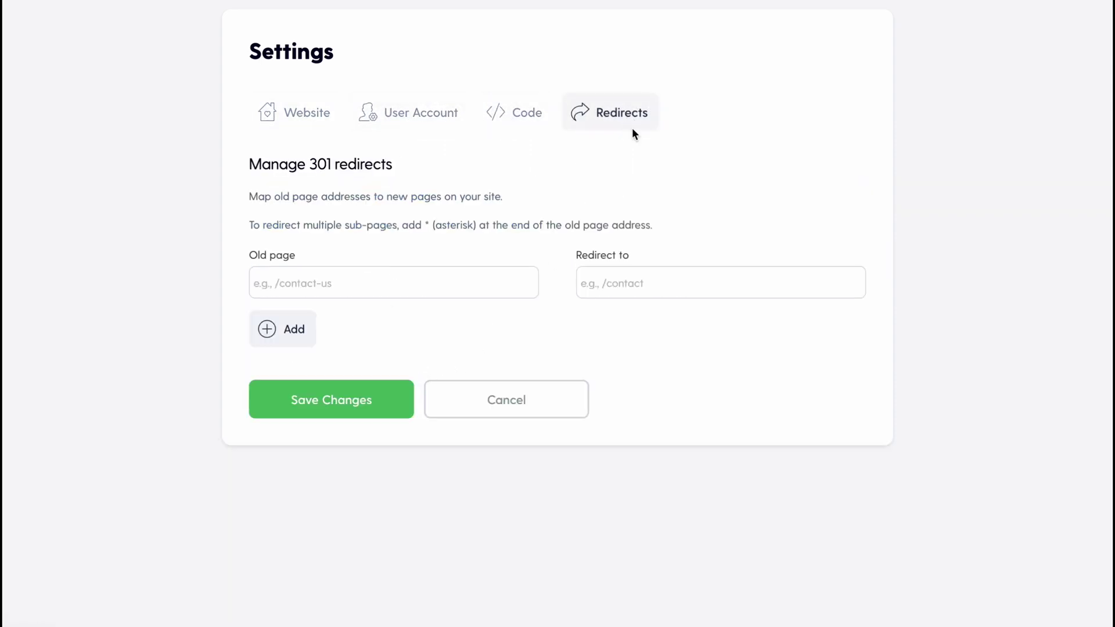
click(321, 402)
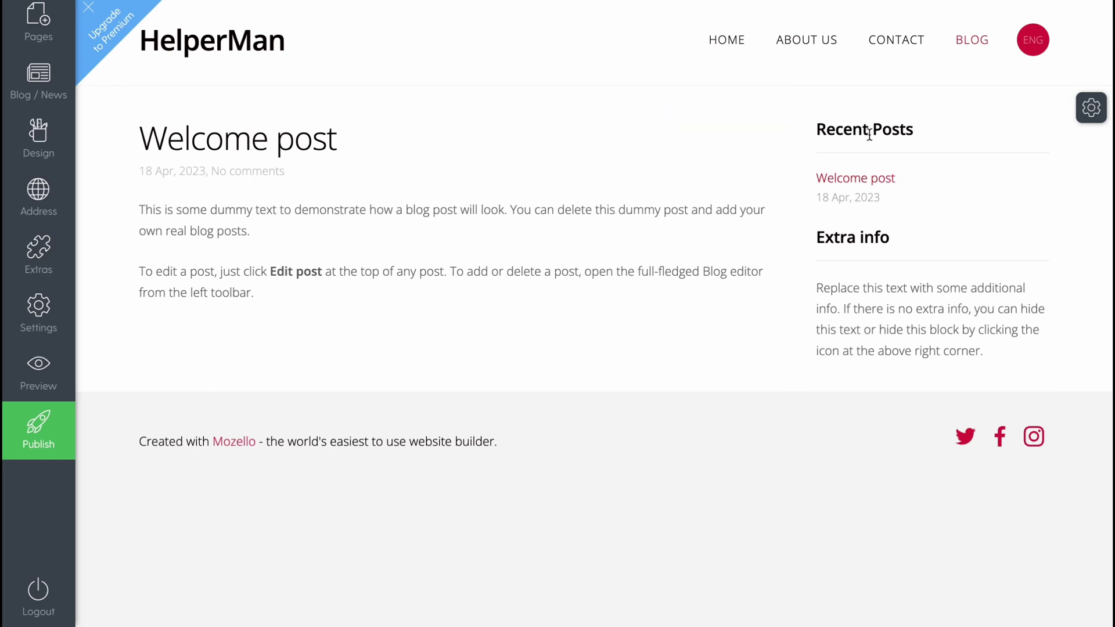
- Open the Welcome post, retitle it 'HelperMan Tutorials', and save it
click(259, 145)
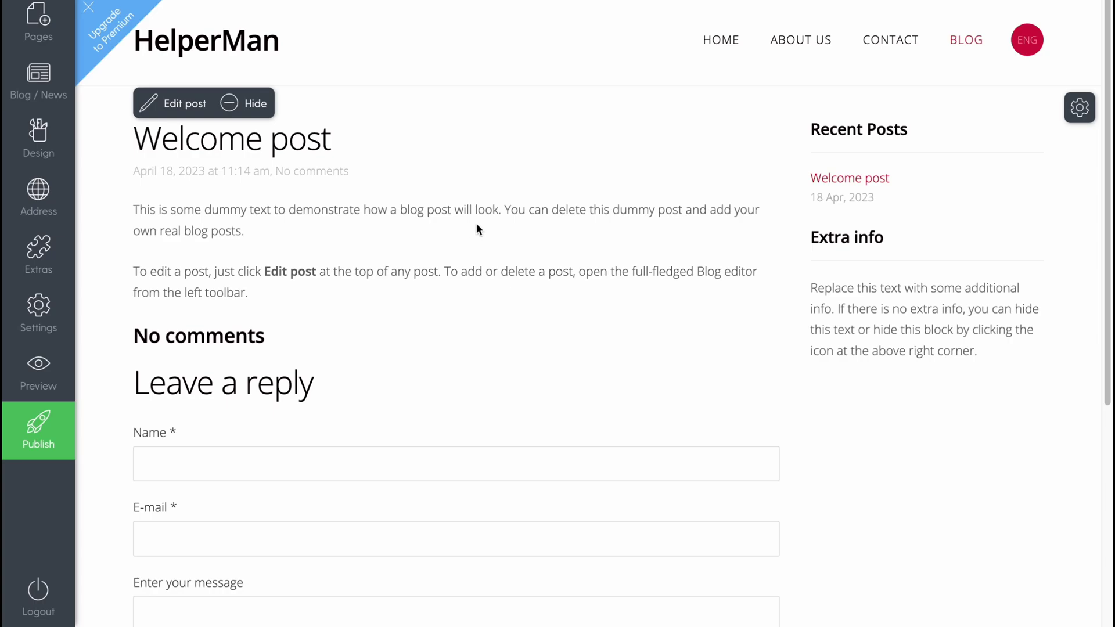
click(150, 102)
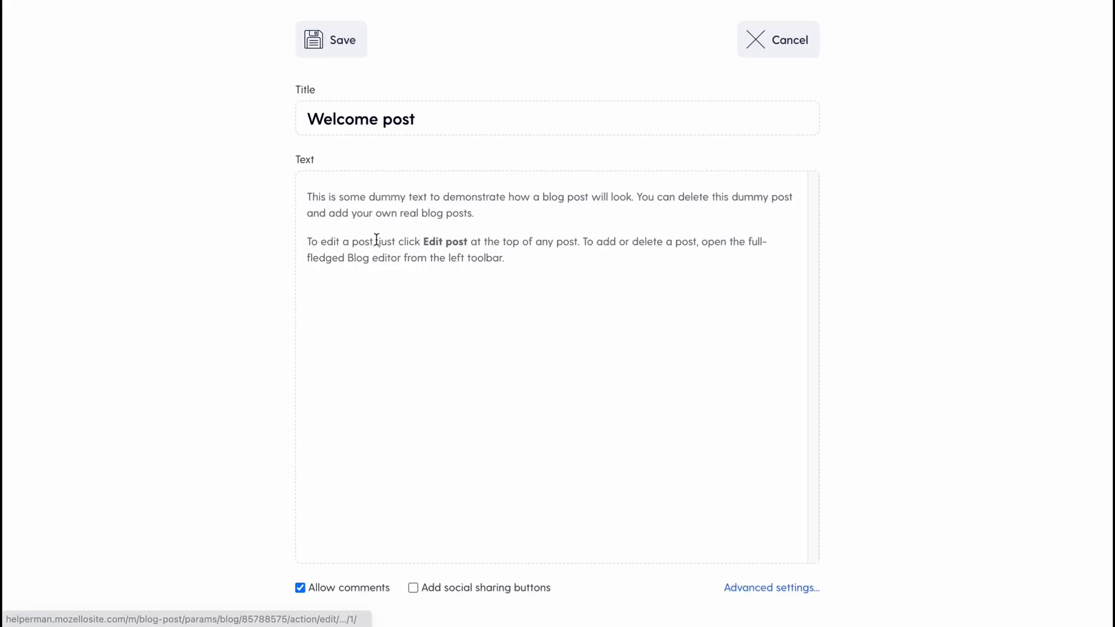
drag(430, 119, 305, 118)
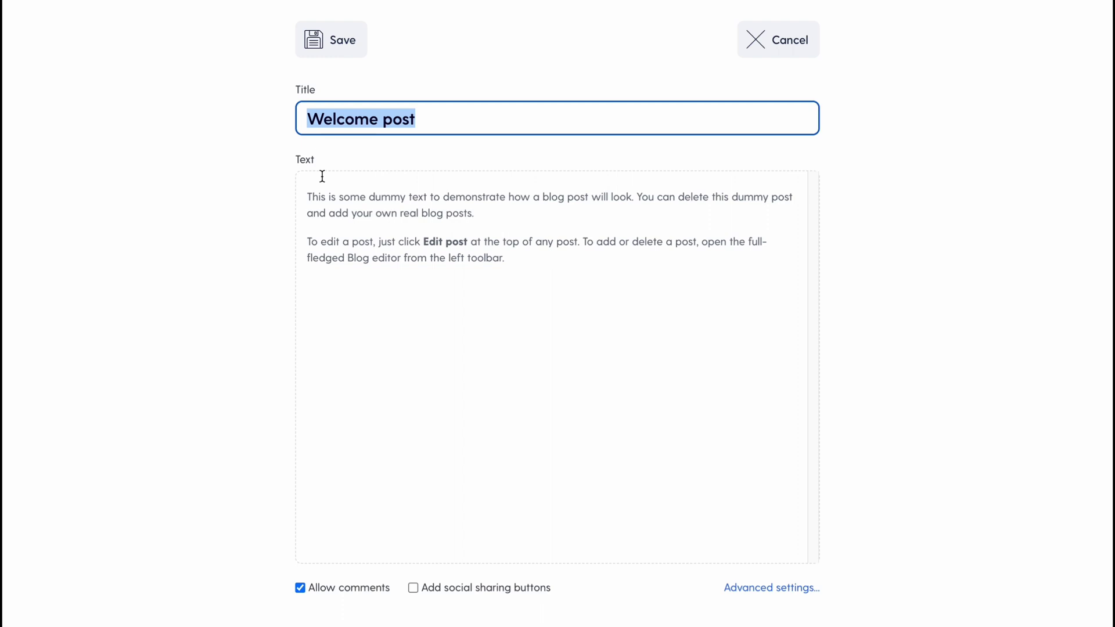
text(Helper)
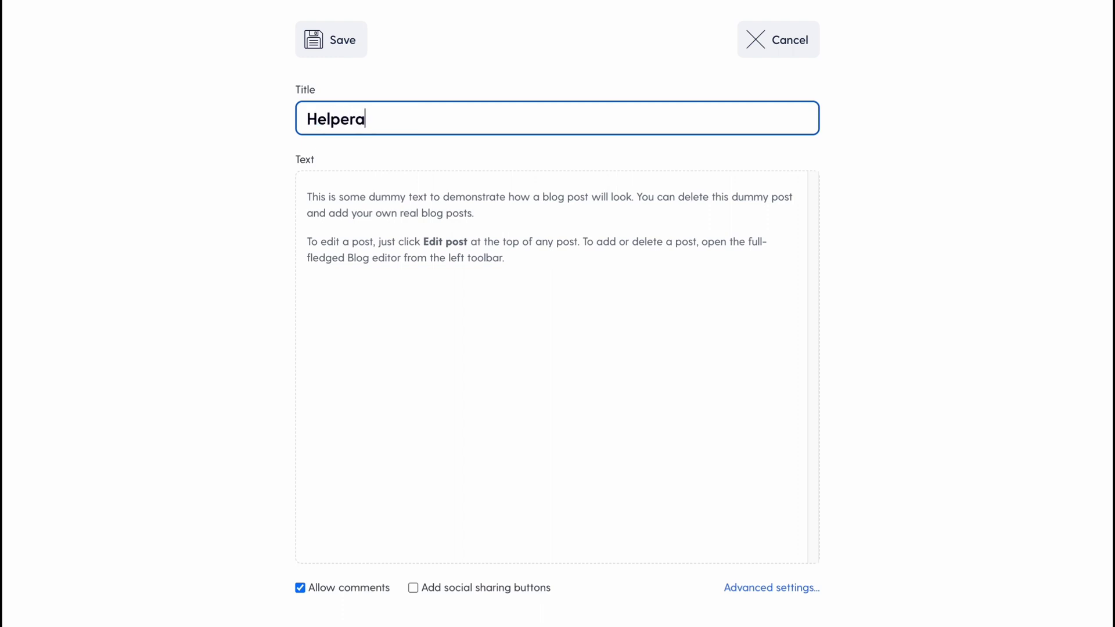
text(MAn)
key(BackSpace)
key(BackSpace)
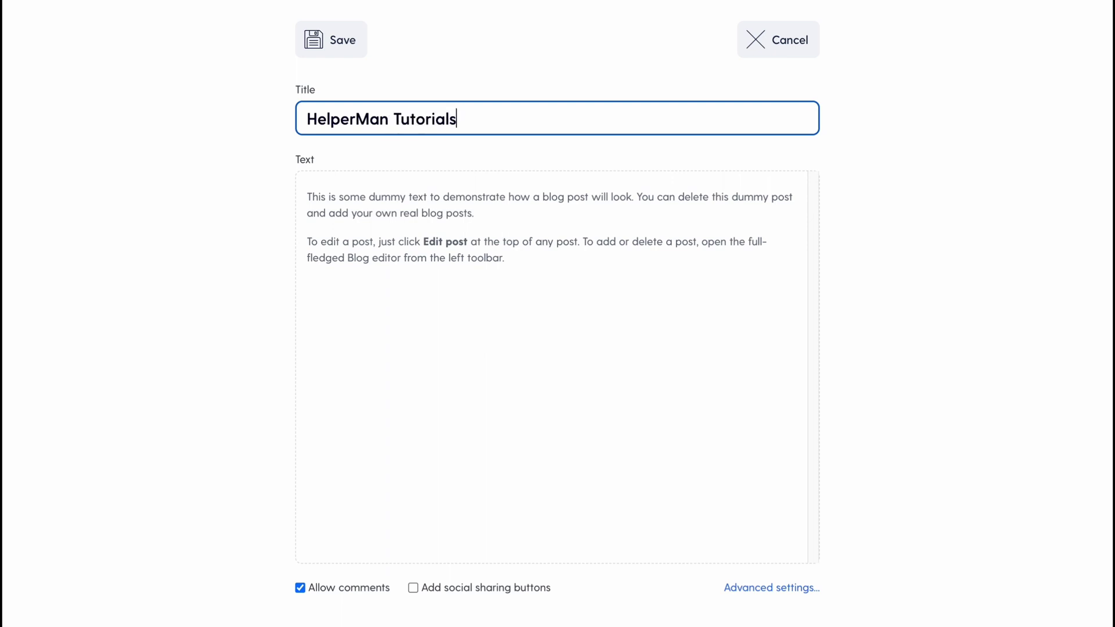
drag(529, 276, 18, 118)
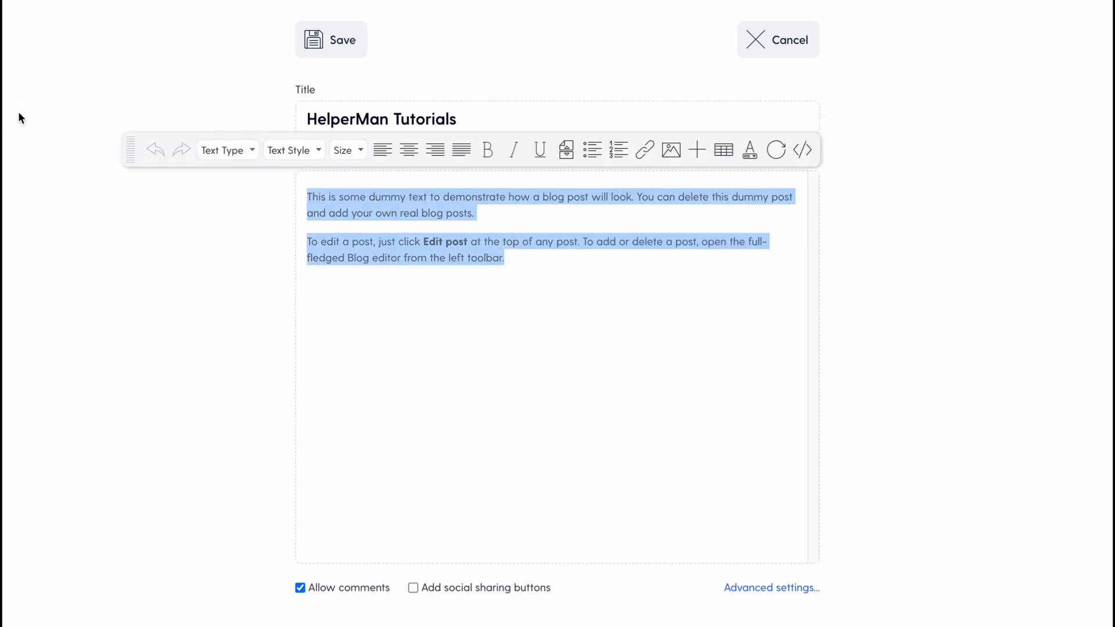
click(579, 403)
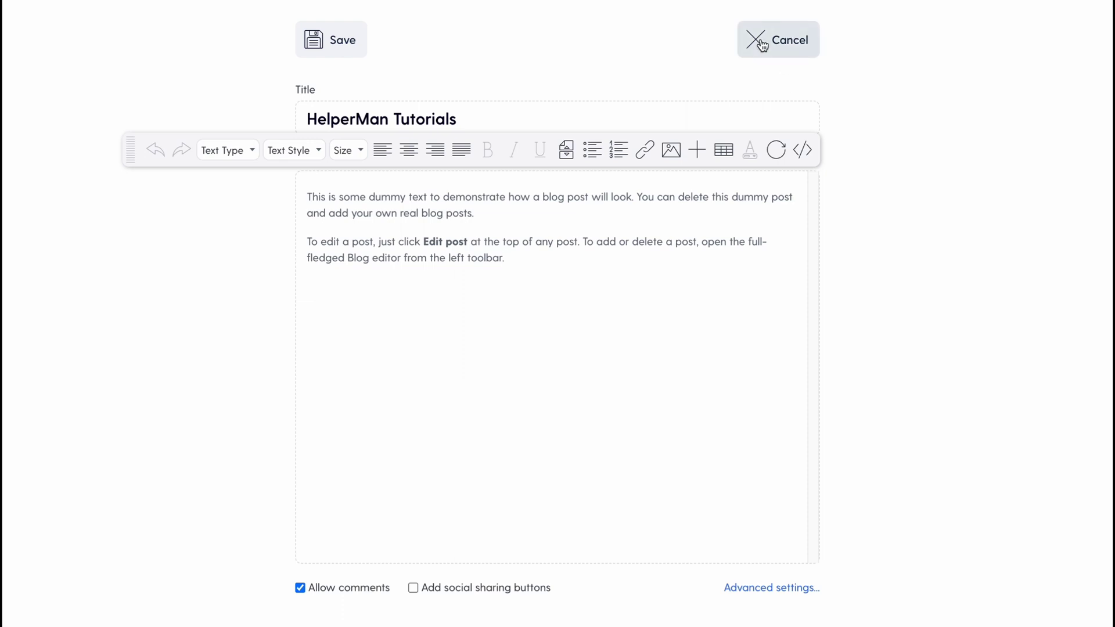
click(323, 40)
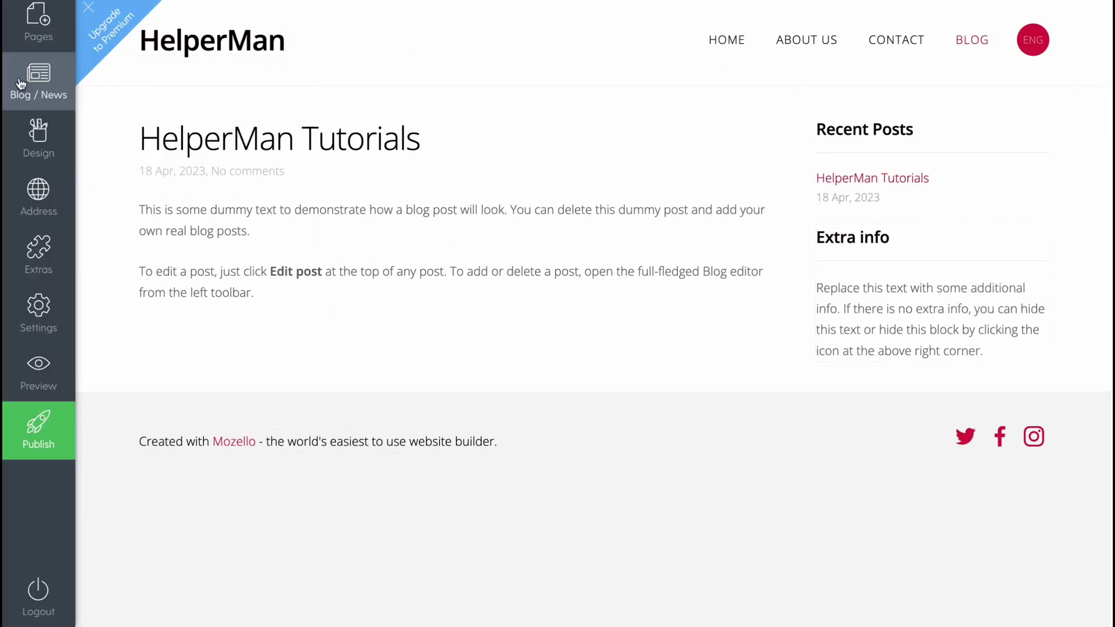
- Add a Picture gallery page titled 'Gallery' at /gallery
click(45, 38)
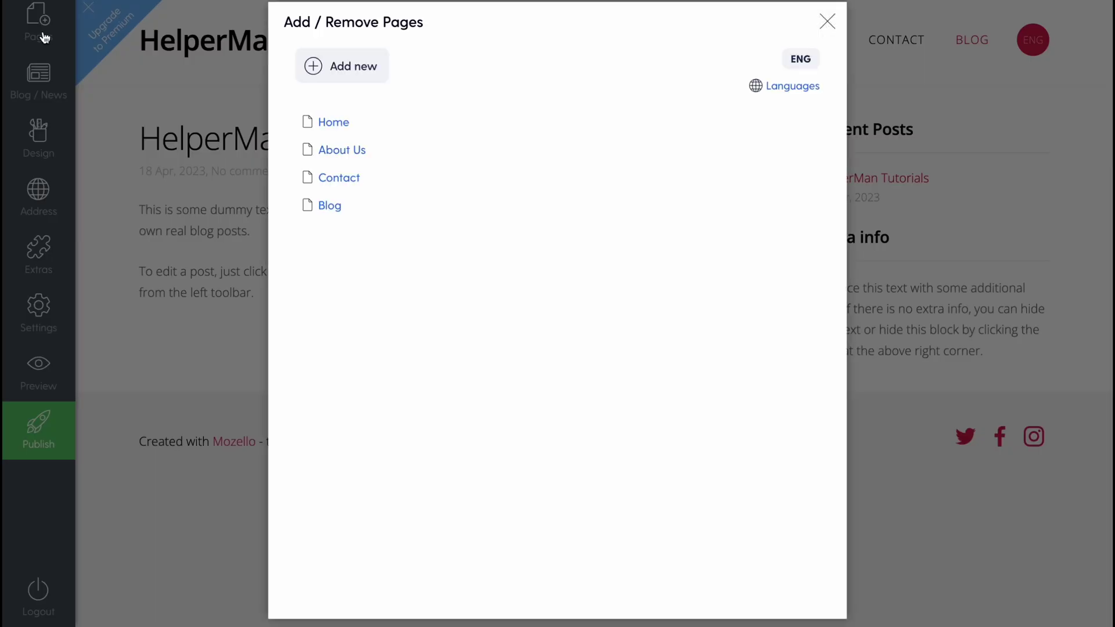
click(336, 67)
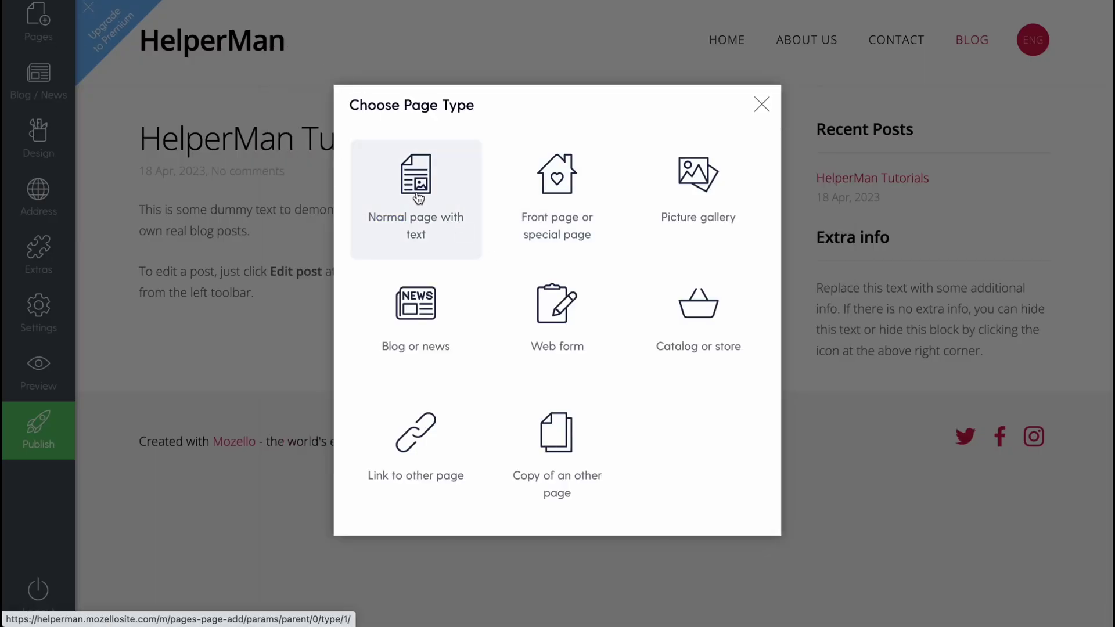
click(705, 187)
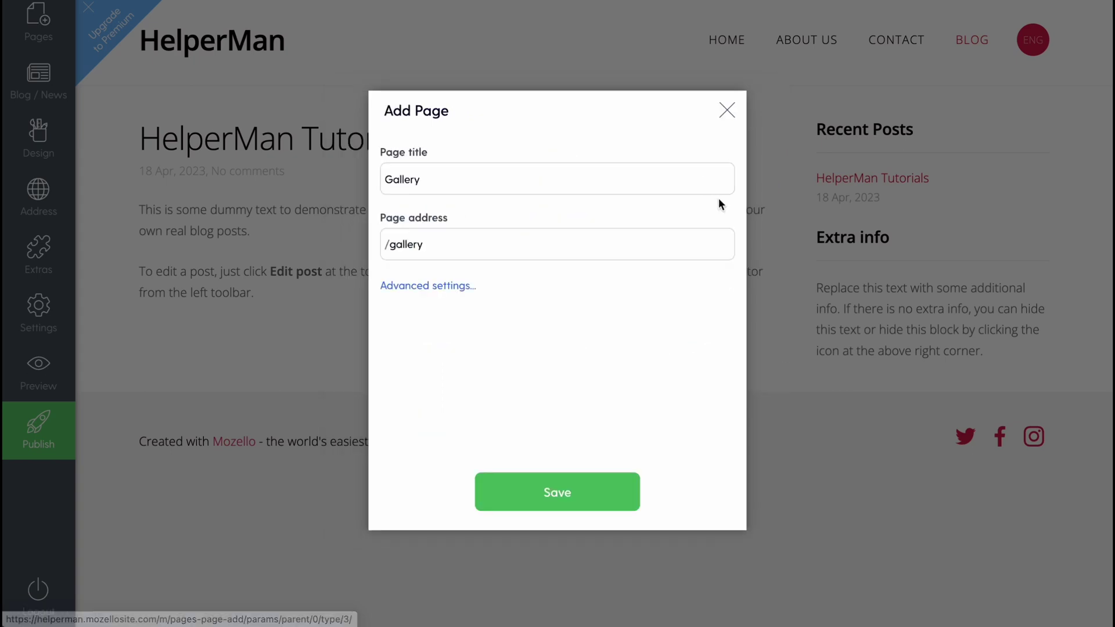
click(580, 498)
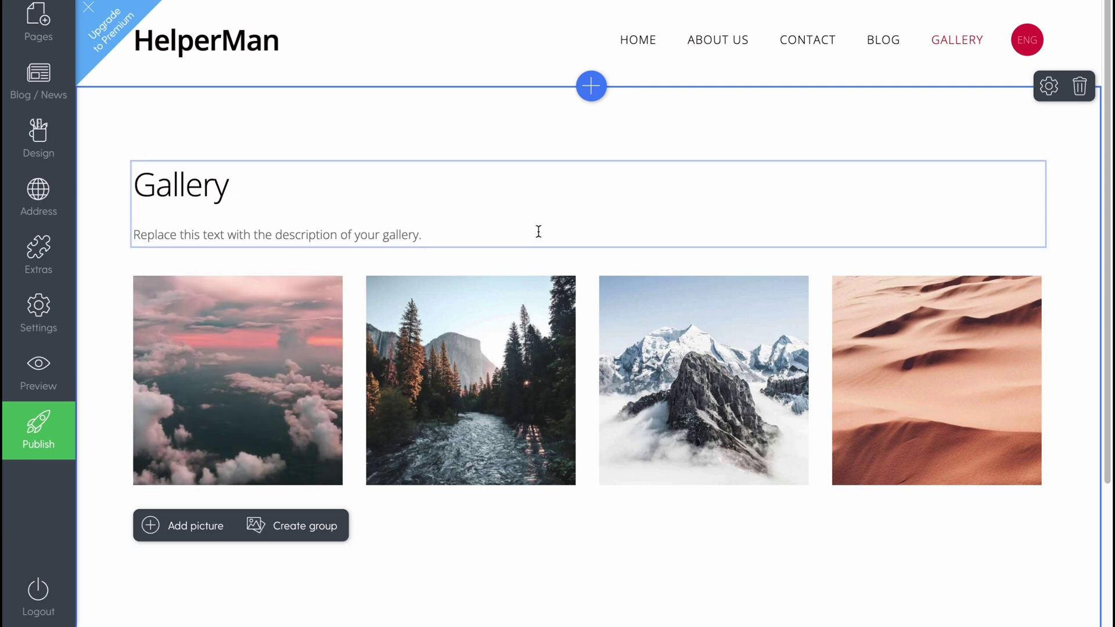
- Rename the gallery heading to 'Nature' and delete the placeholder description line
double_click(215, 187)
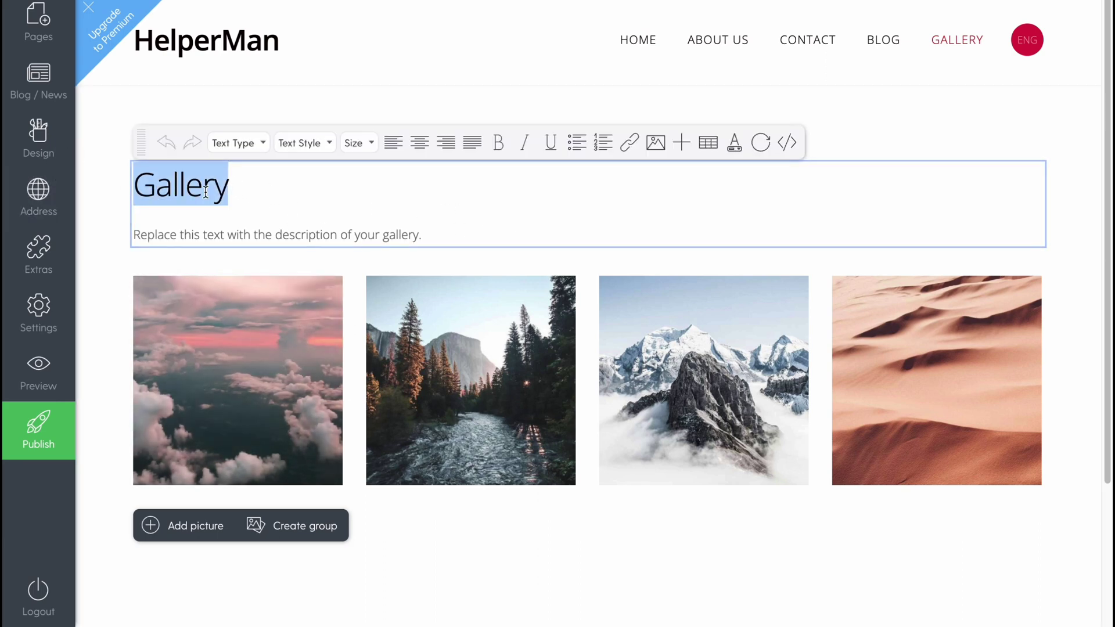
text(Nature)
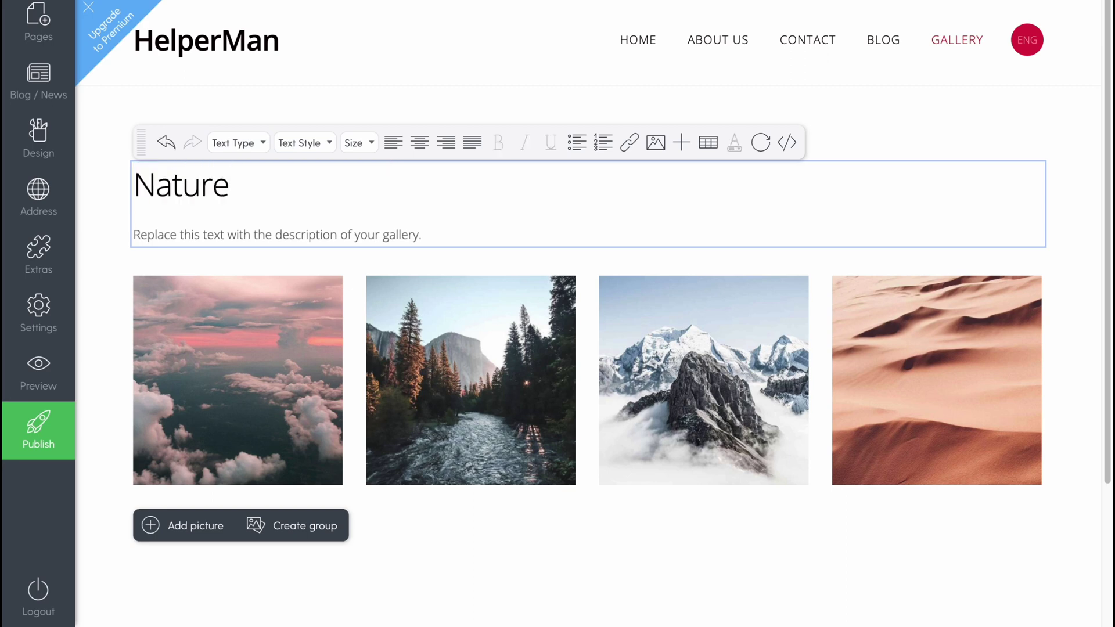
drag(421, 235, 75, 225)
key(BackSpace)
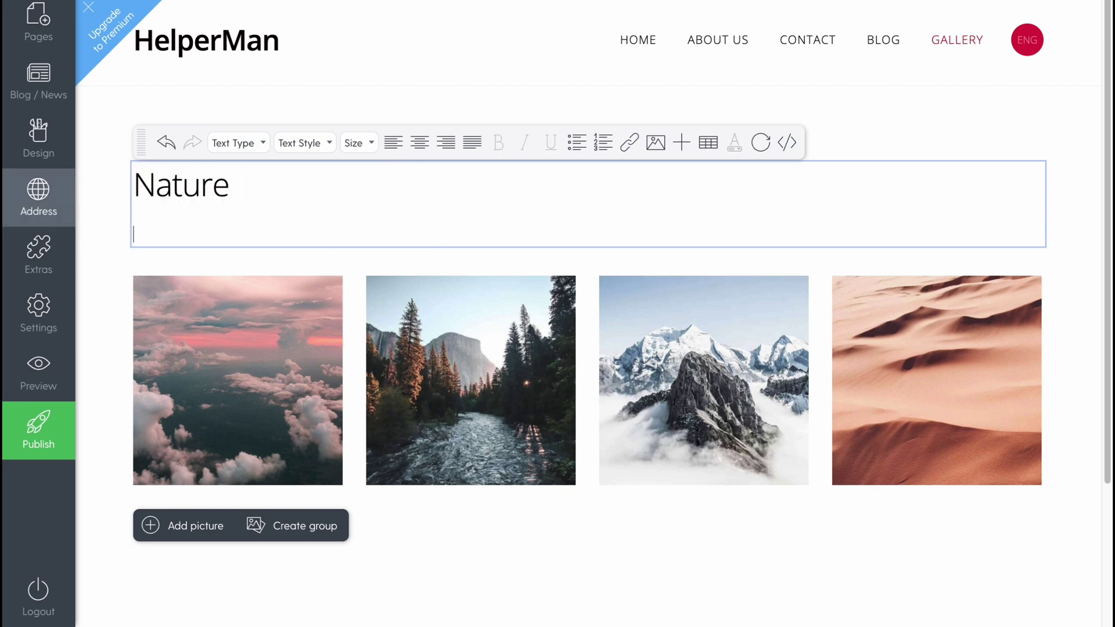
- Make the 'Nature' heading bold, size Large, and left-aligned
drag(250, 194, 98, 185)
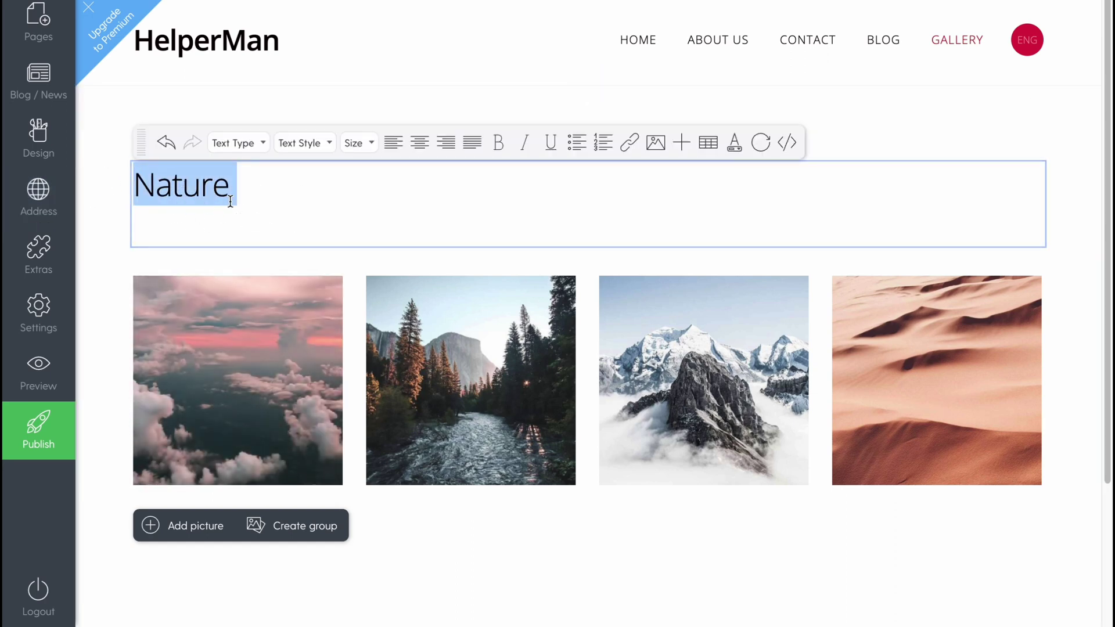
drag(231, 201, 107, 182)
click(498, 142)
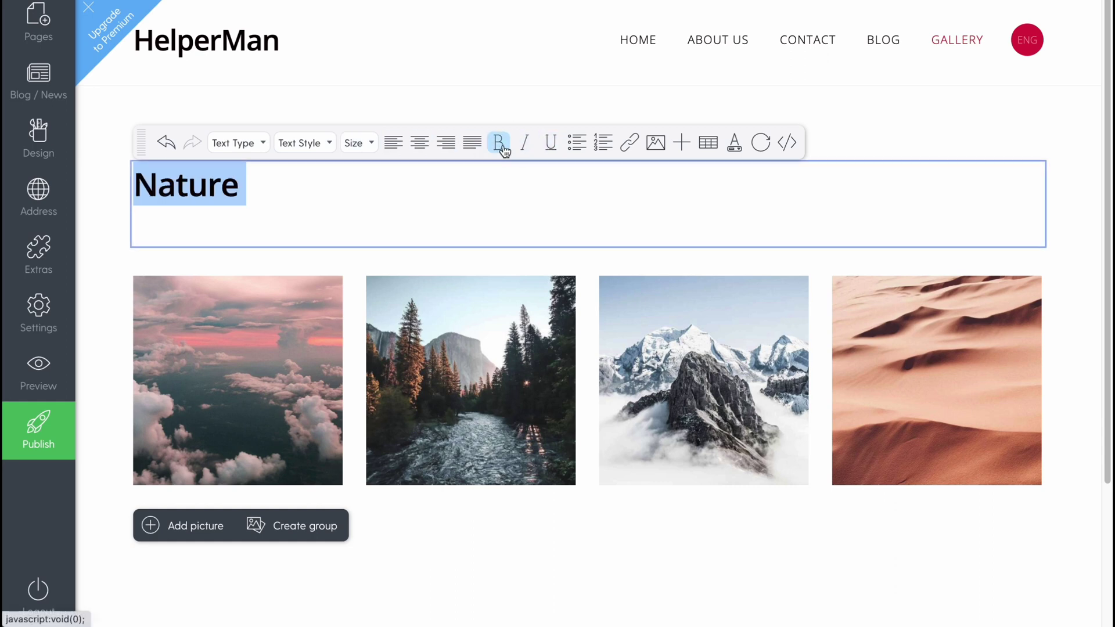
click(253, 147)
click(301, 145)
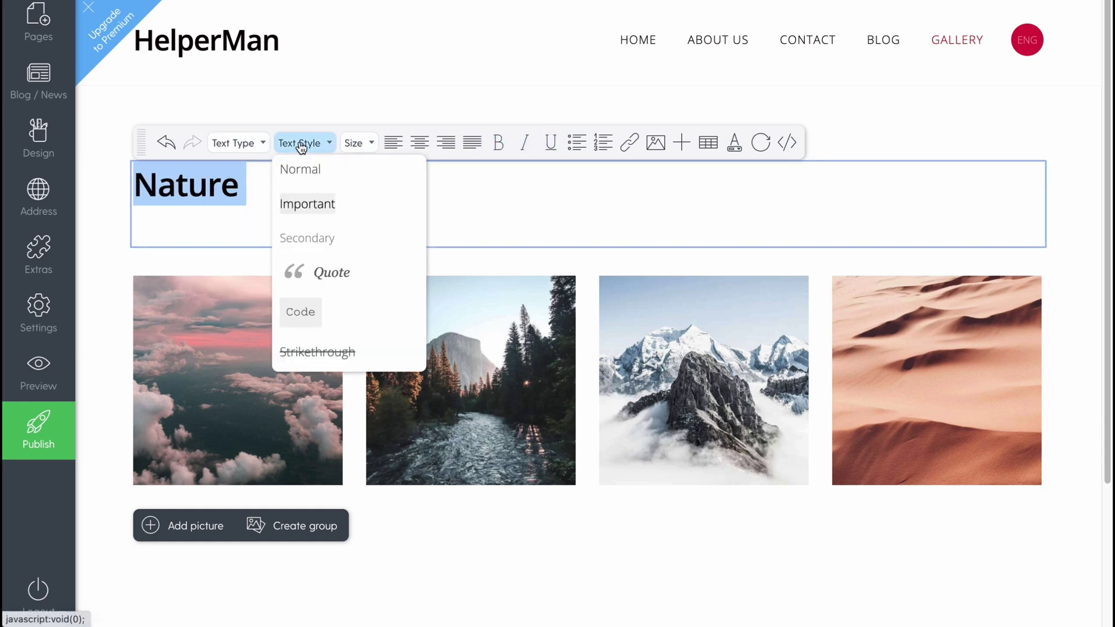
click(356, 146)
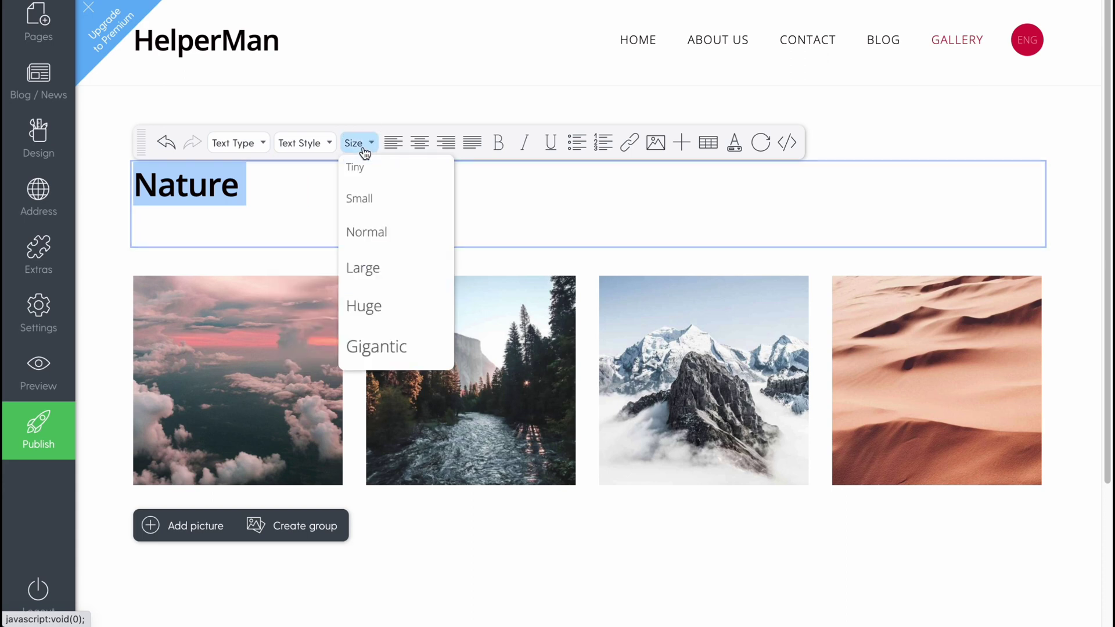
click(388, 259)
click(418, 144)
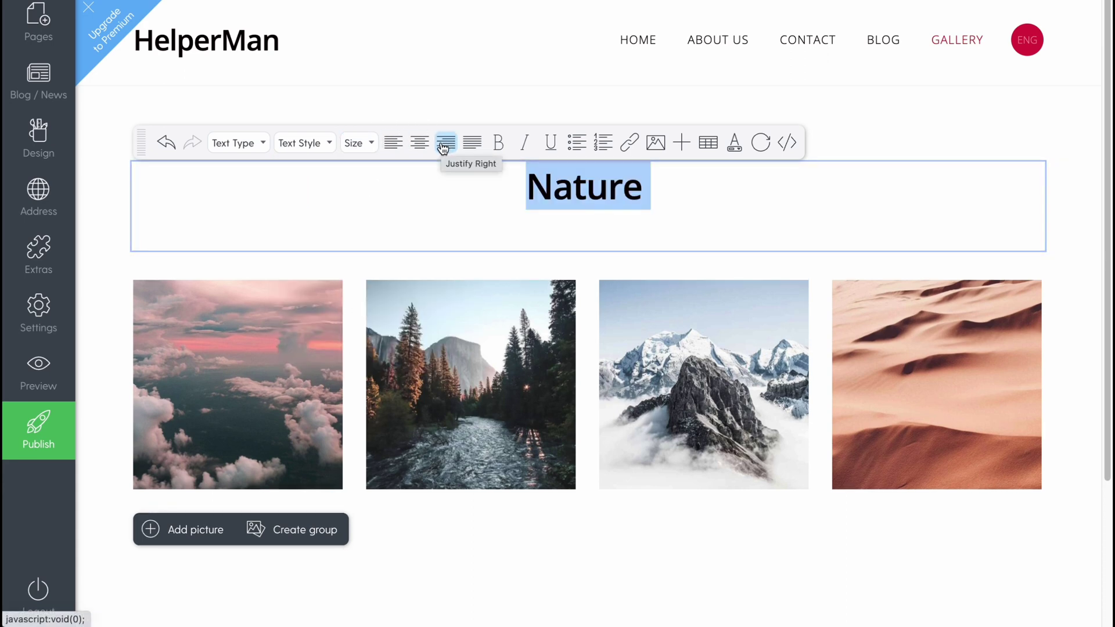
click(443, 145)
click(420, 143)
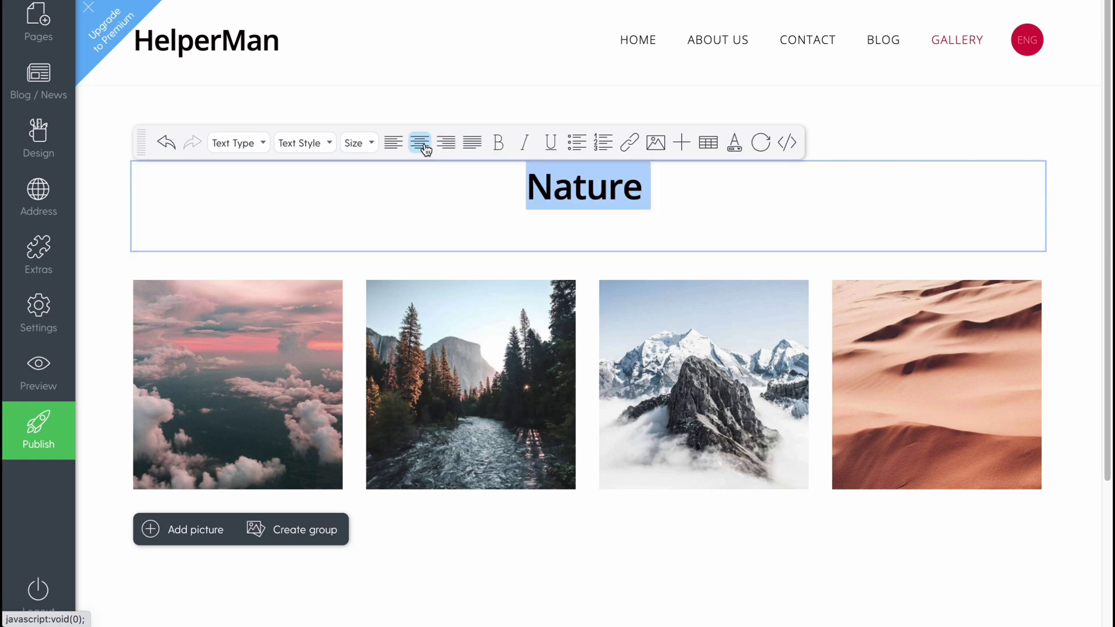
click(393, 142)
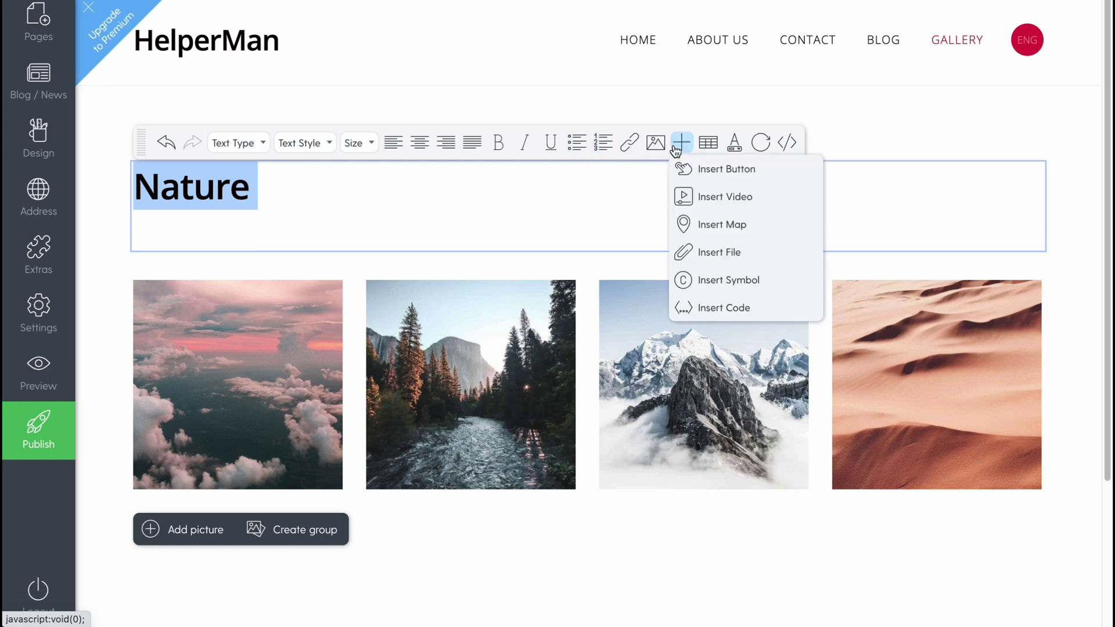
mouse_move(688, 151)
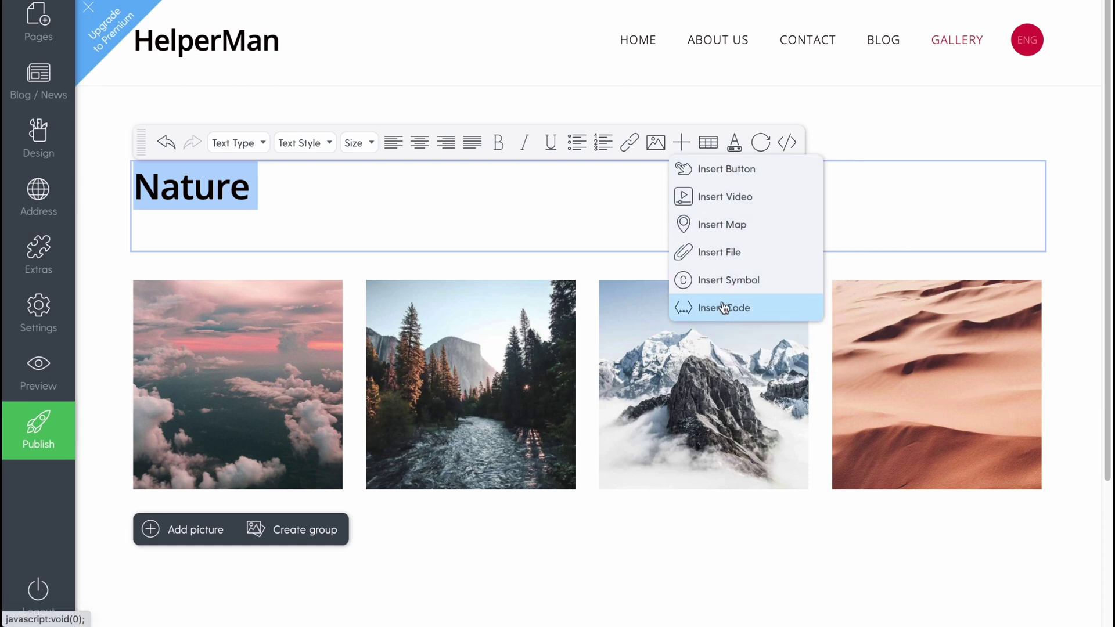
- Finish the heading edit and try gallery controls, cancelling the picture title prompt and file chooser
click(962, 151)
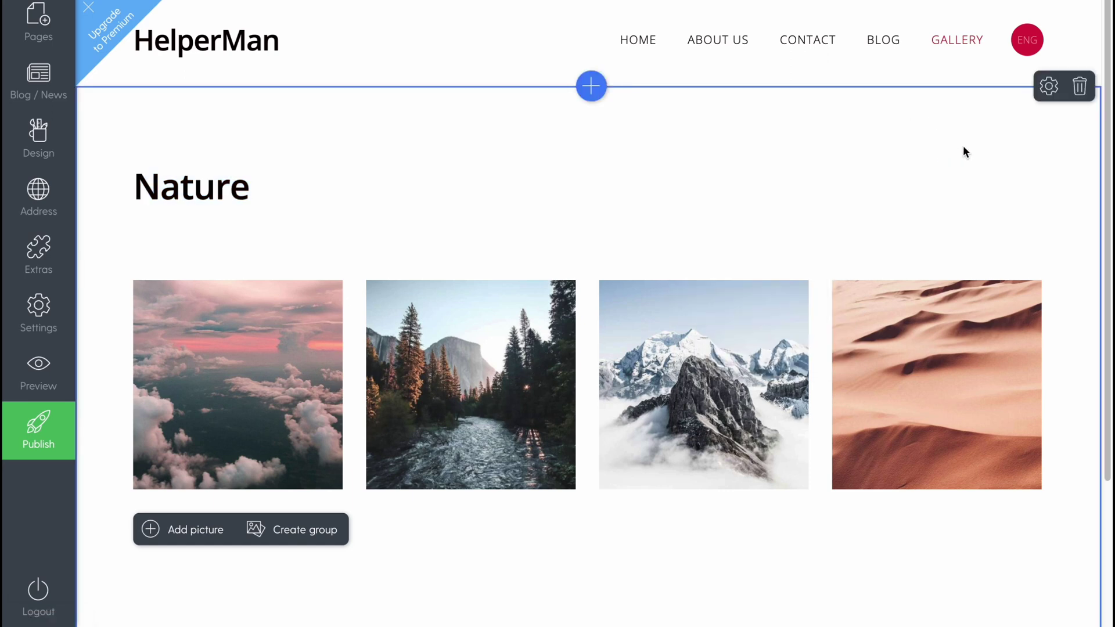
scroll(301, 313, down, 1)
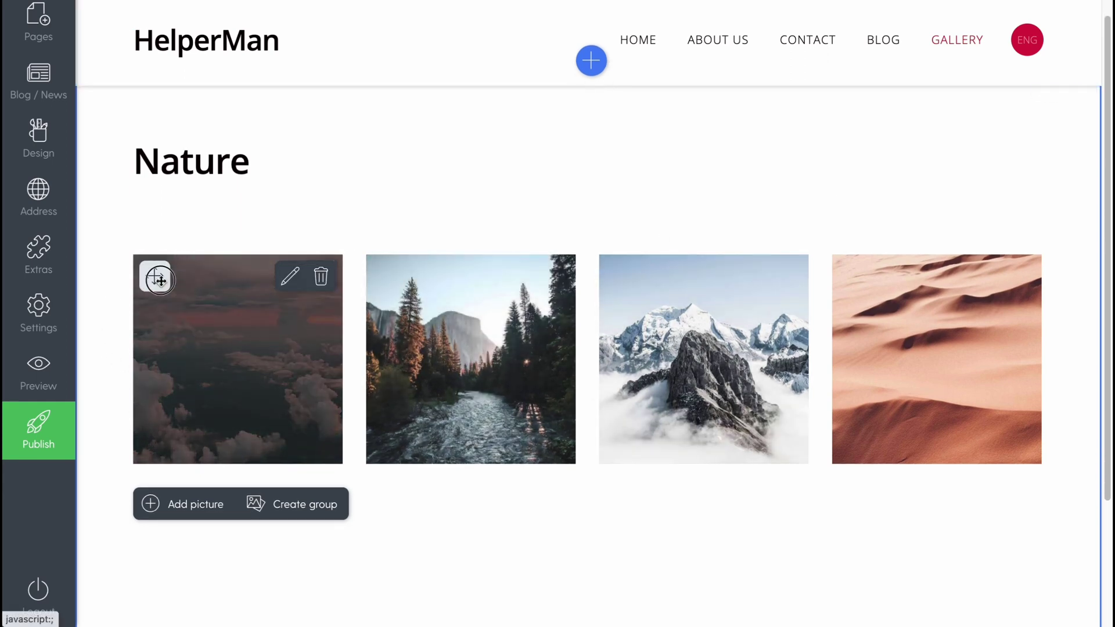
drag(156, 277, 157, 275)
click(291, 277)
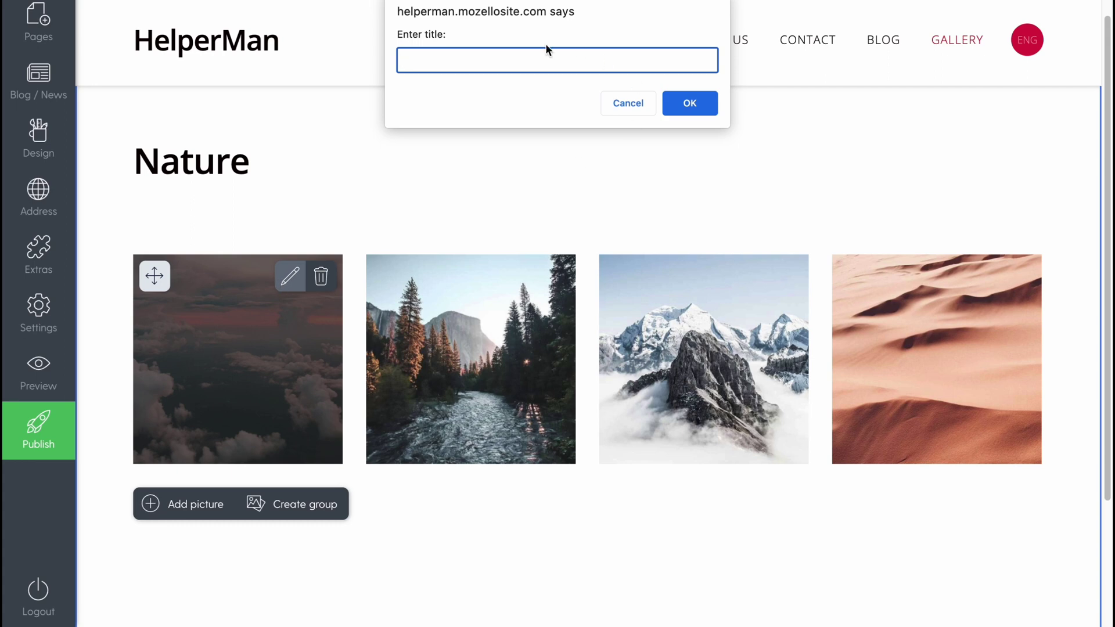
click(628, 103)
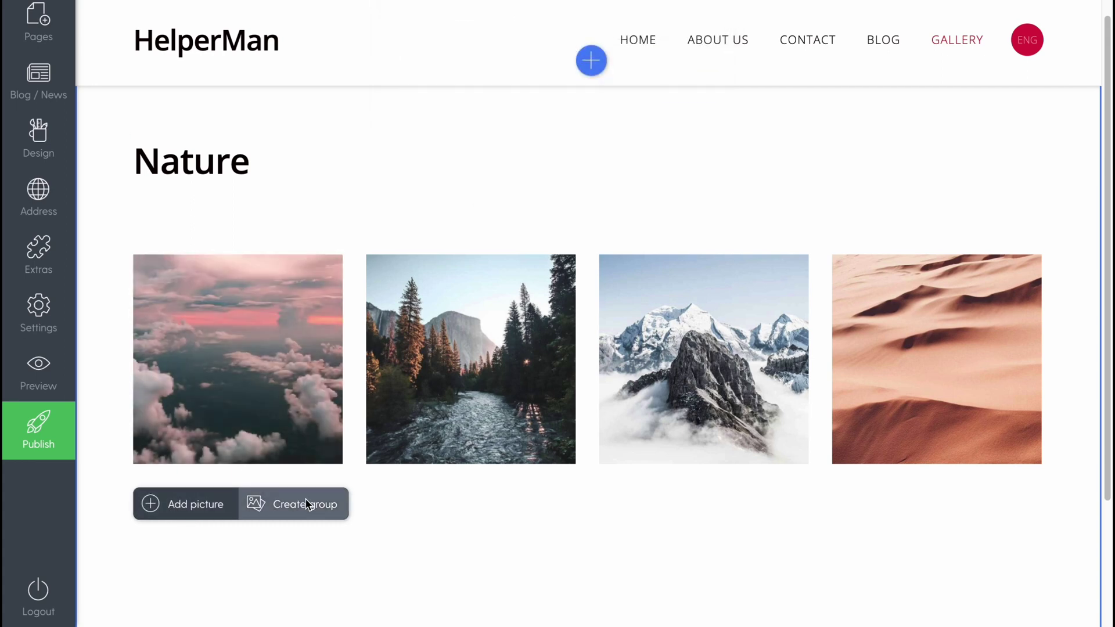
click(203, 504)
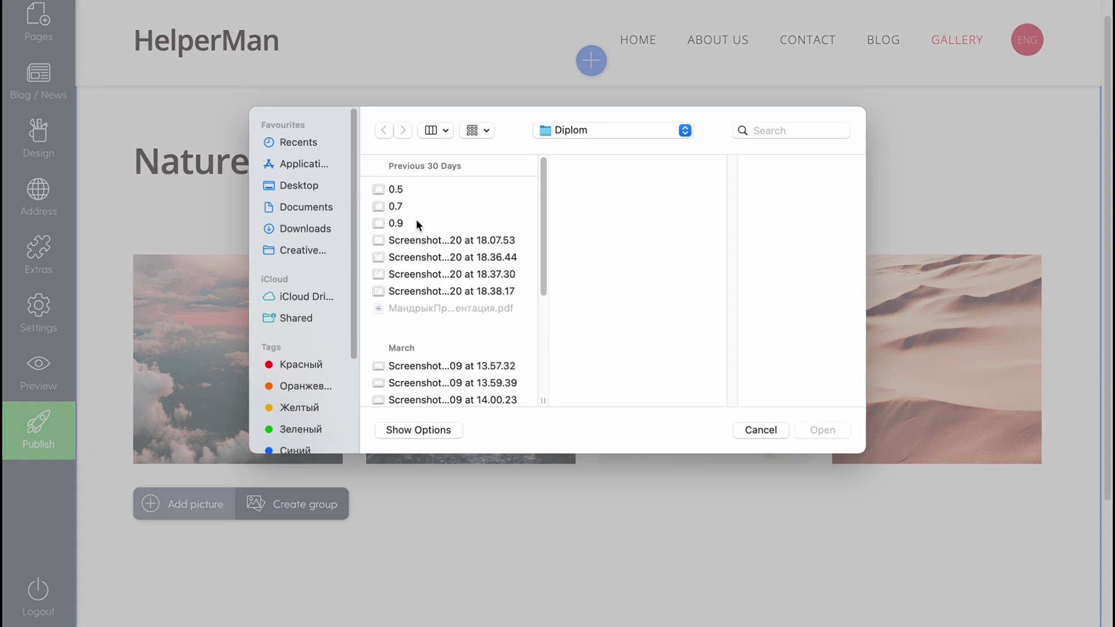
scroll(447, 307, down, 5)
scroll(438, 304, up, 6)
click(766, 432)
- Drag the forest river picture to the last position, after the desert dunes
click(438, 284)
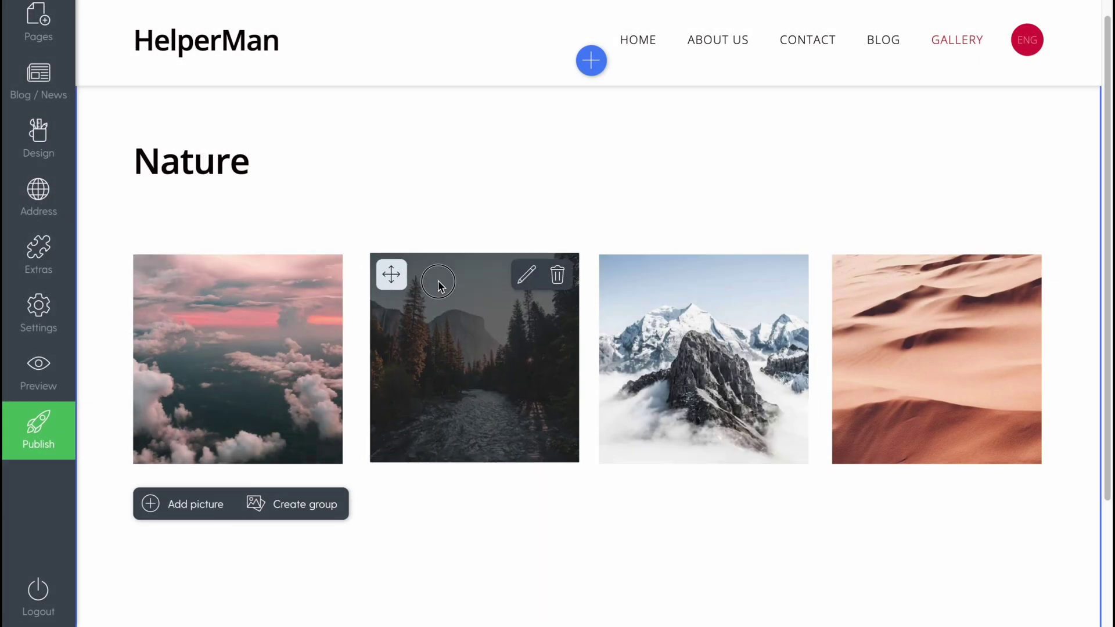
drag(438, 284, 854, 273)
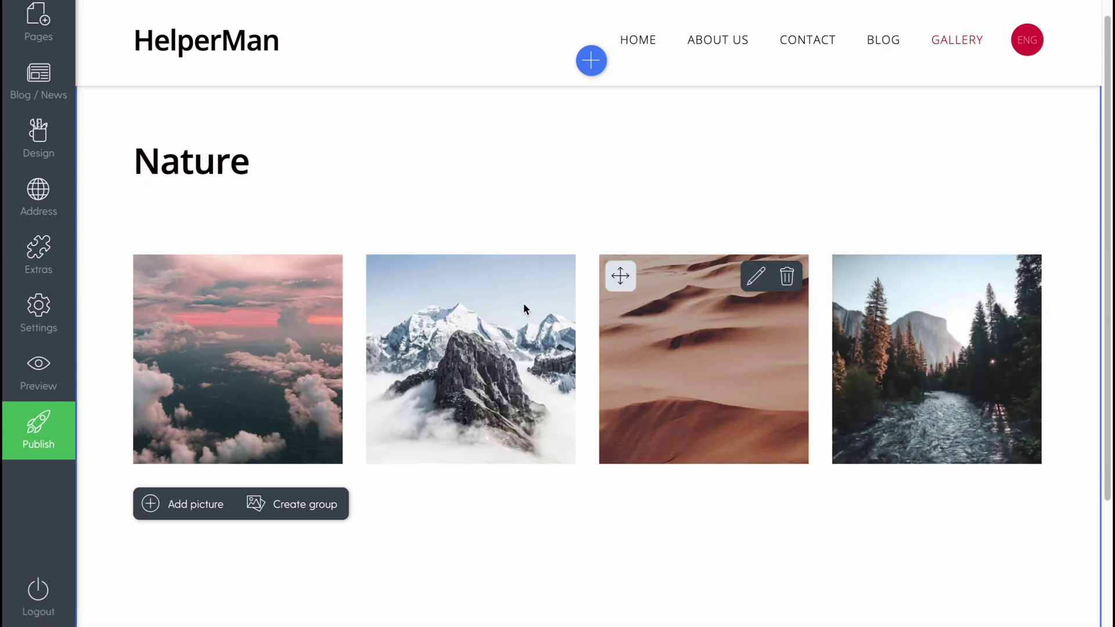
scroll(212, 298, down, 1)
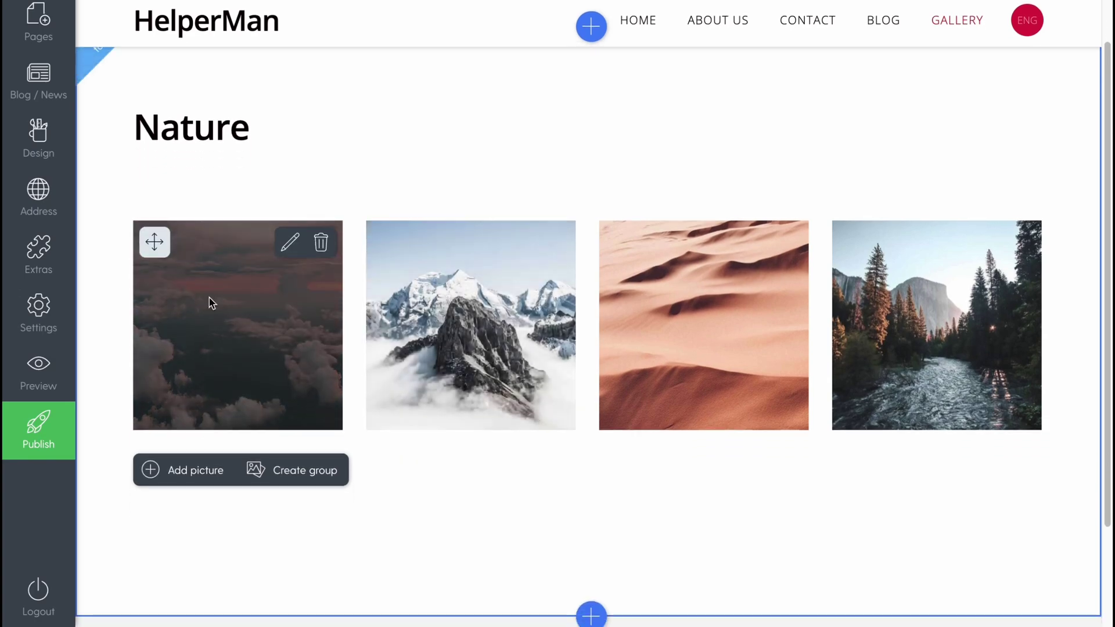
- Add a front page titled Home at /home with the banner-above-three-columns layout
click(42, 83)
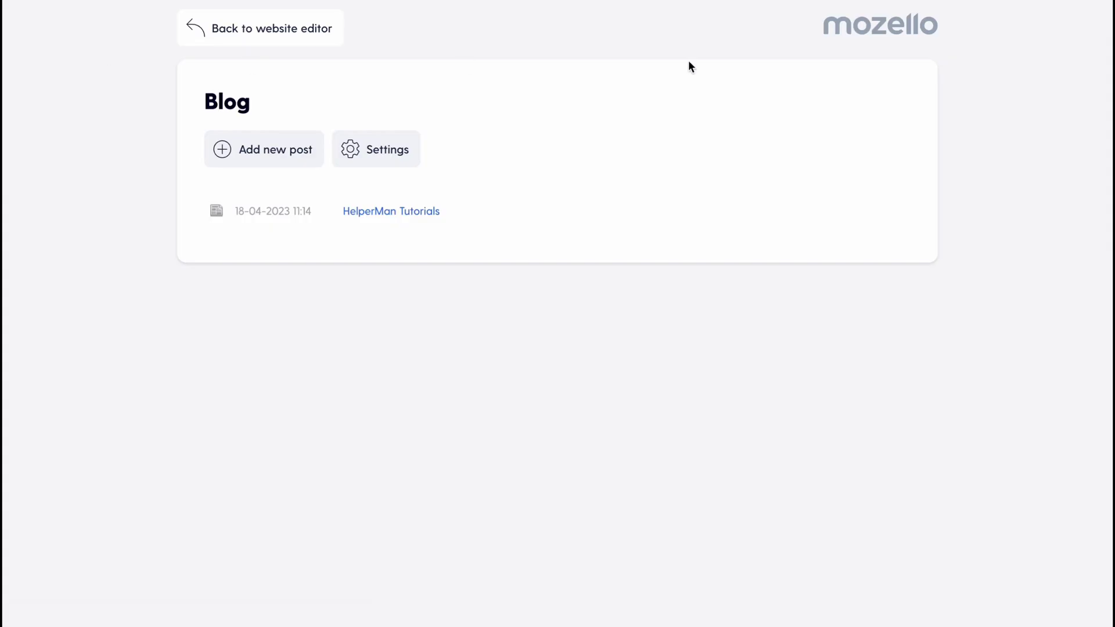
click(40, 12)
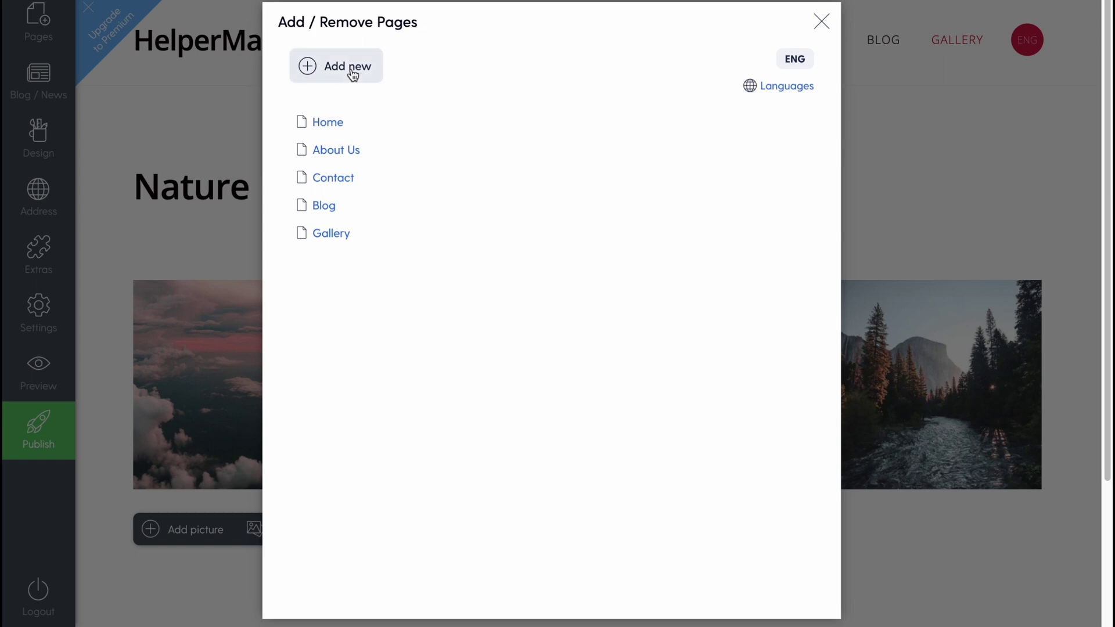
click(352, 72)
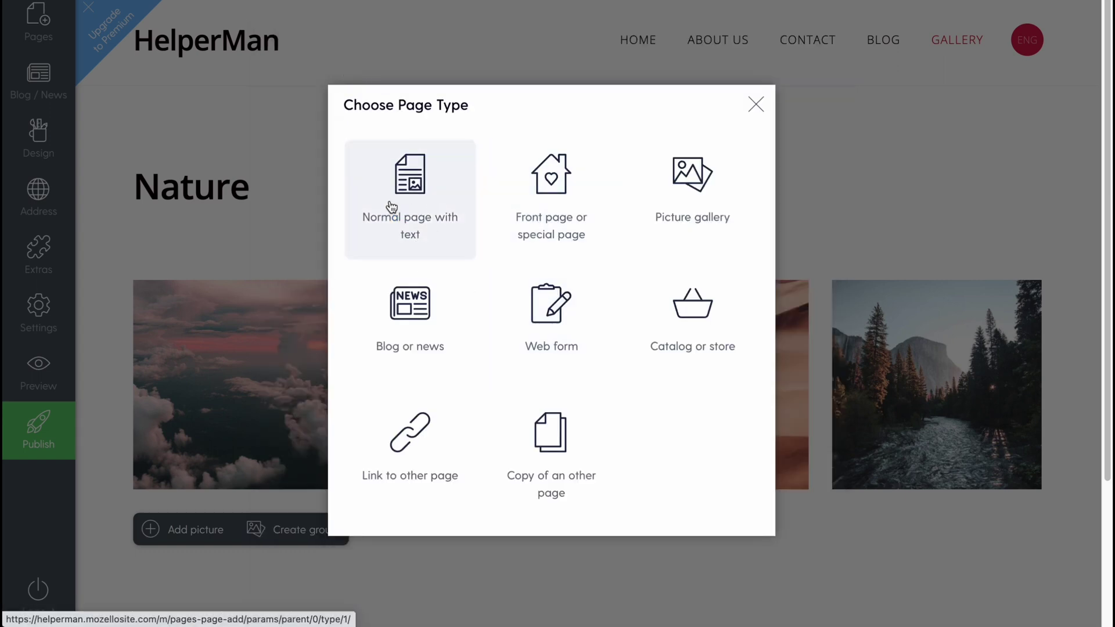
click(554, 201)
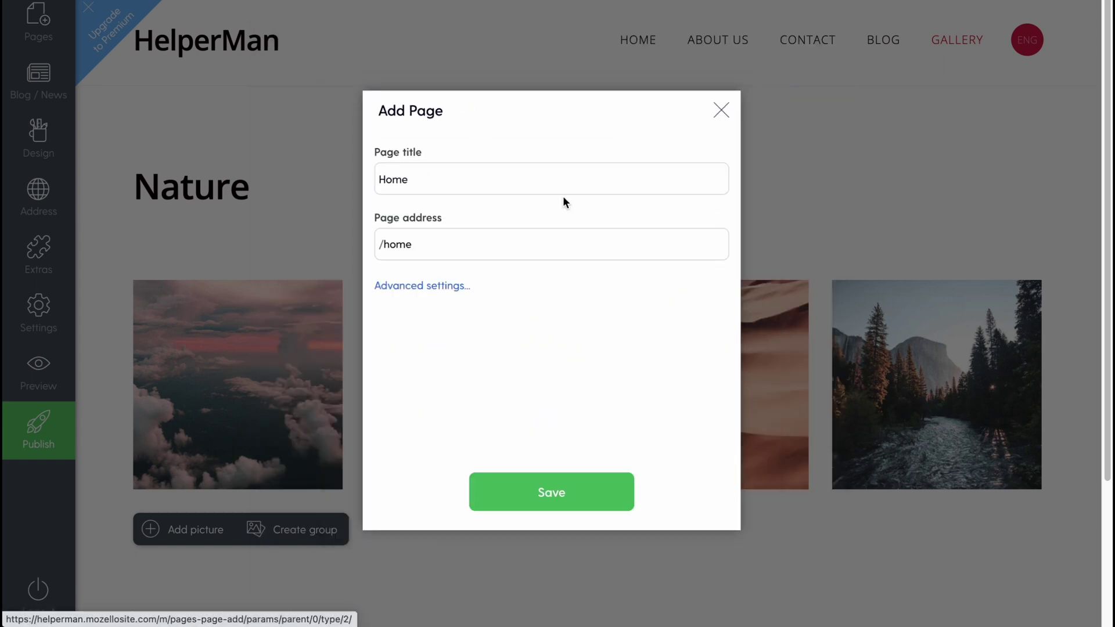
click(550, 493)
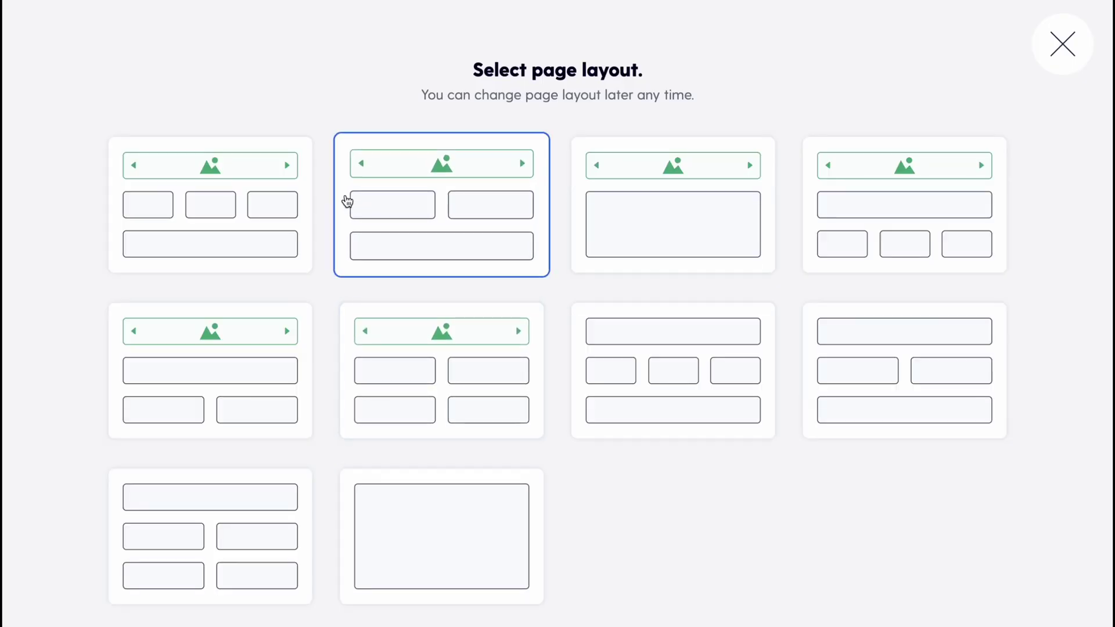
click(827, 401)
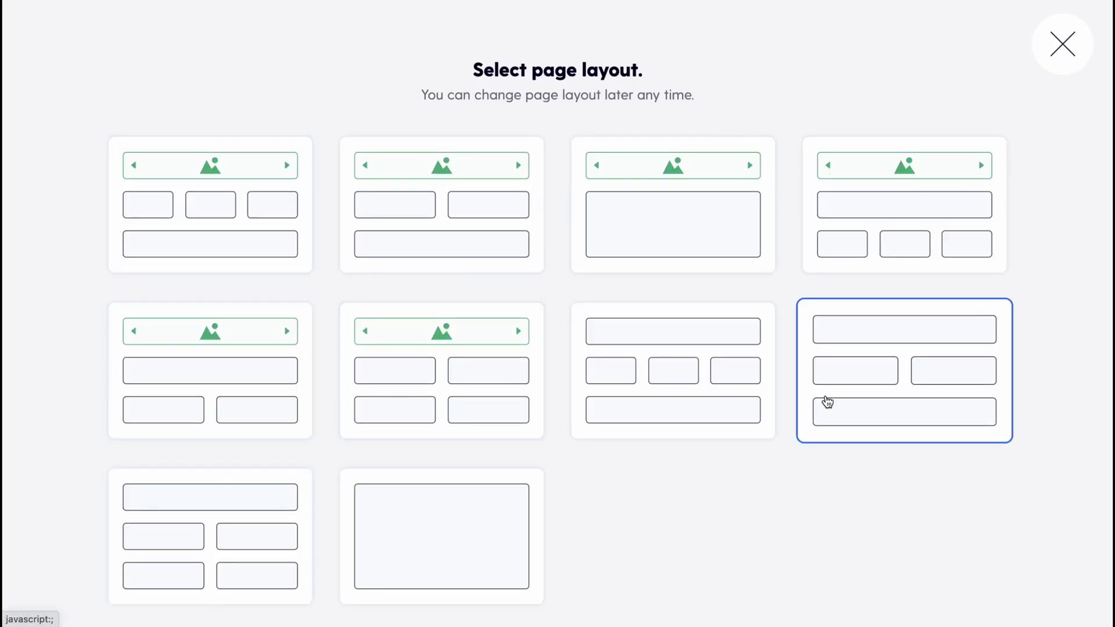
click(202, 244)
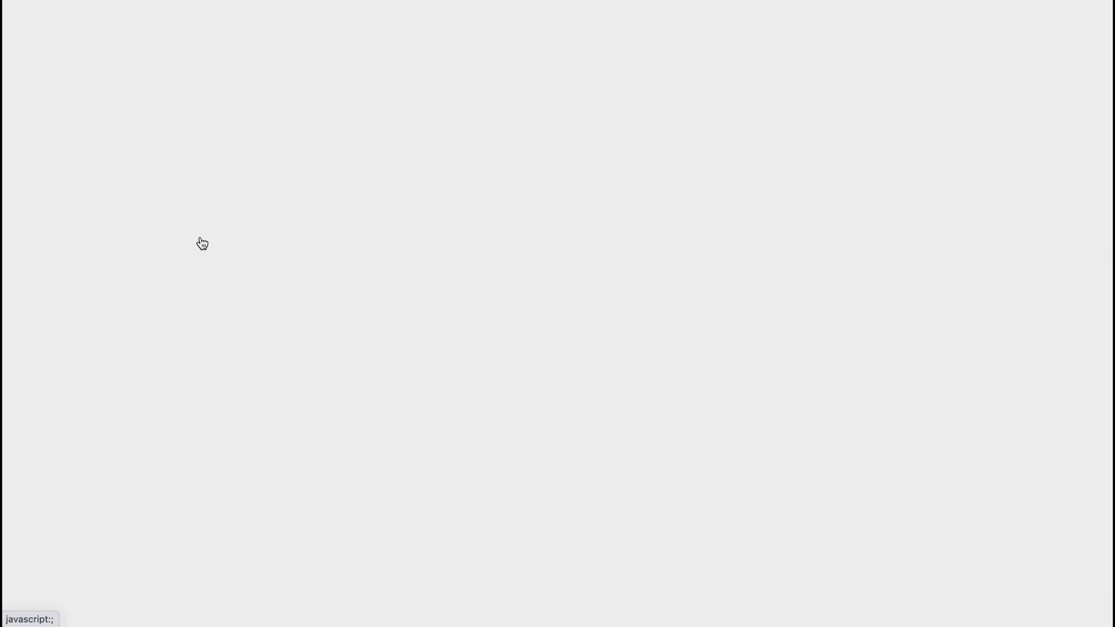
- Replace the banner's placeholder title with 'HelperMan'
scroll(643, 276, down, 4)
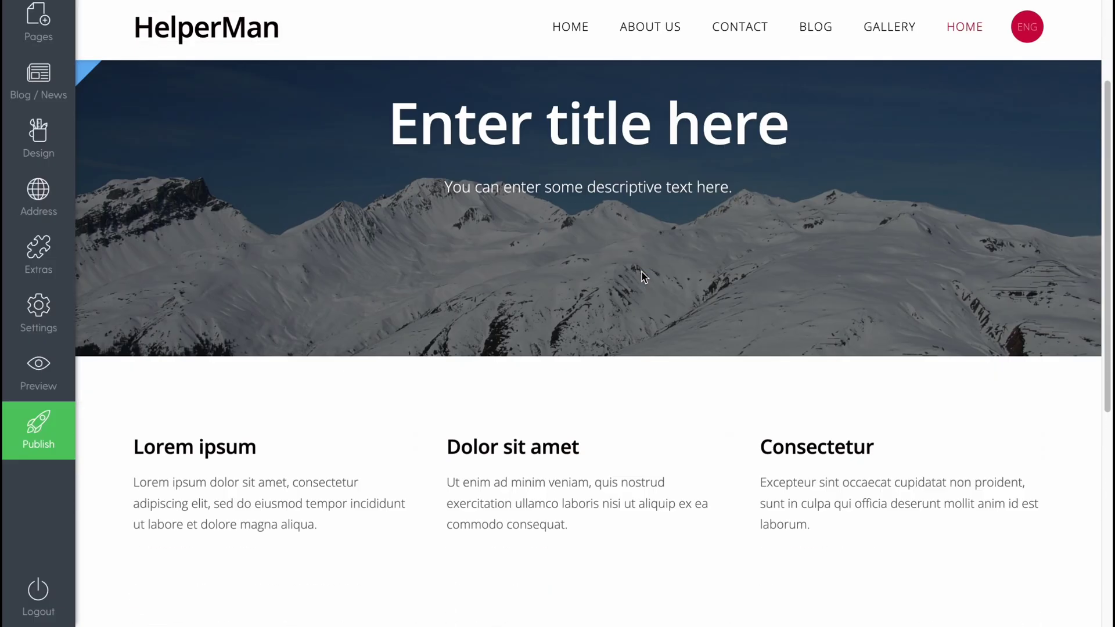
scroll(643, 276, up, 3)
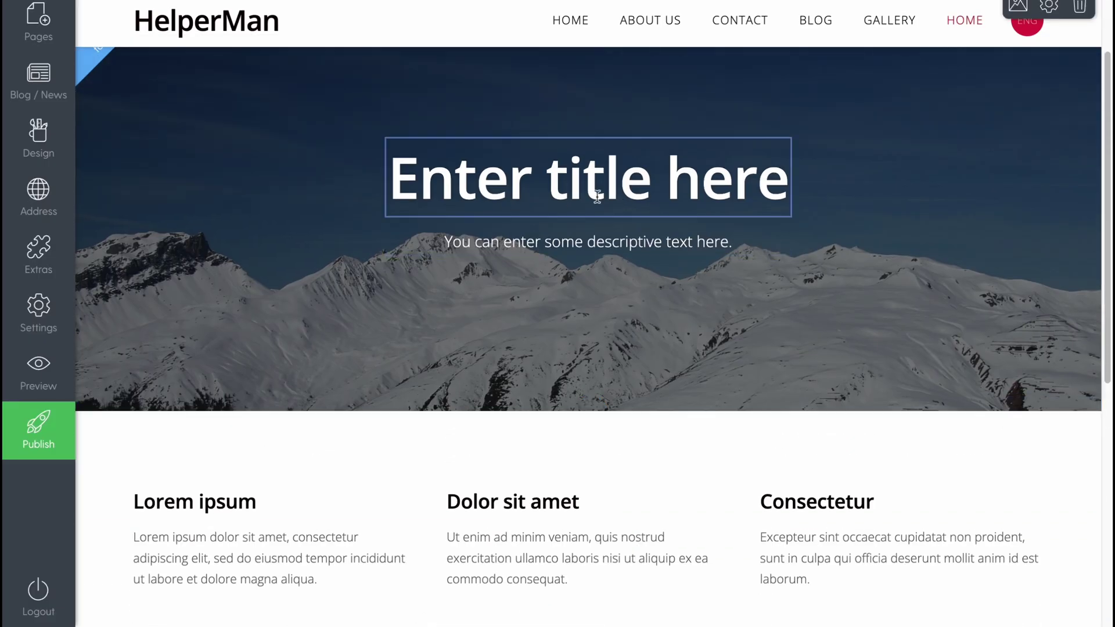
click(567, 182)
drag(753, 175, 182, 147)
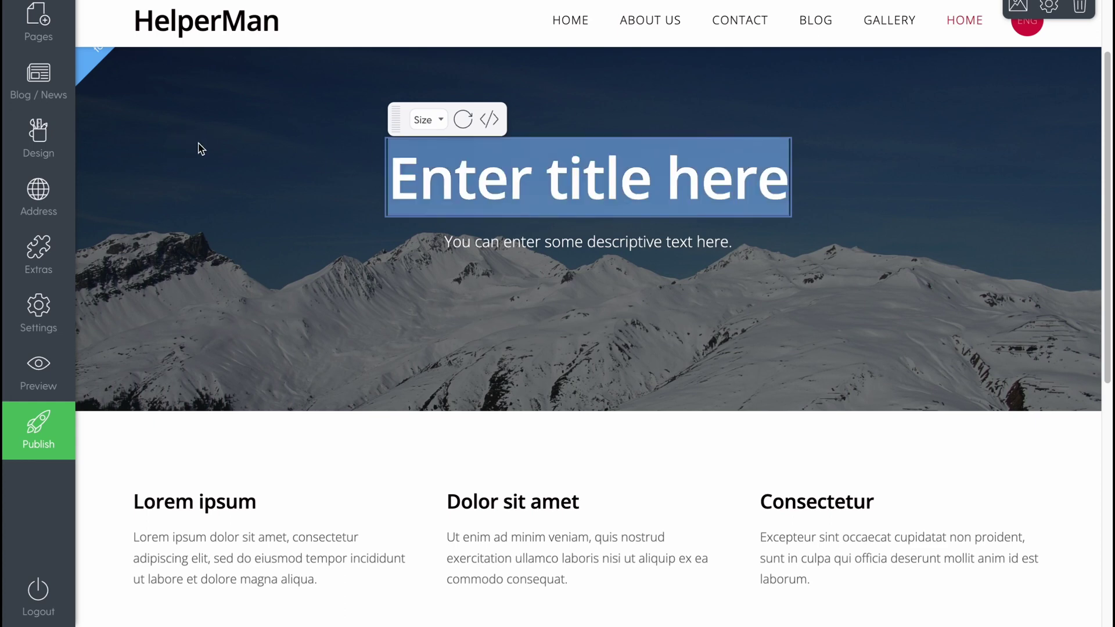
text(HelperMan)
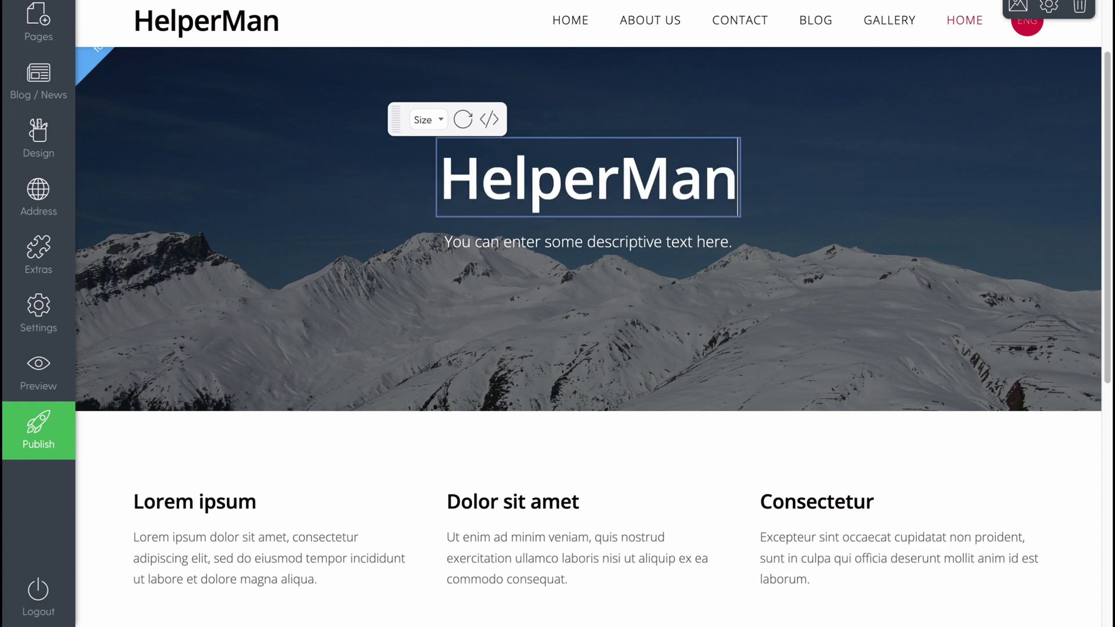
- Replace the banner's placeholder subtitle with 'Tutorials'
click(568, 250)
triple_click(568, 250)
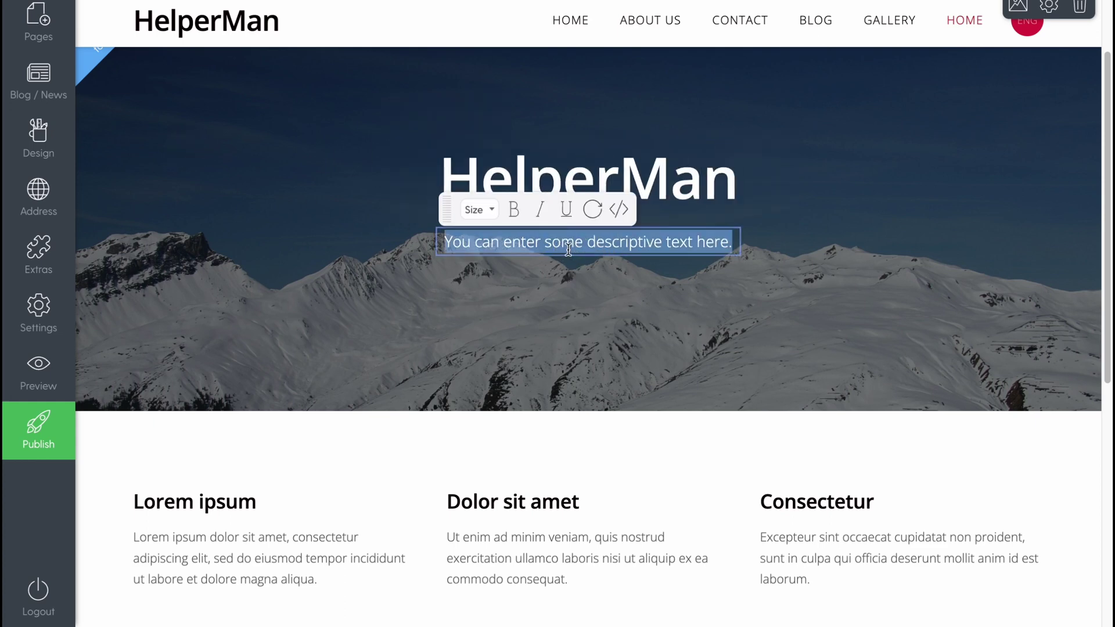
text(Tutorials)
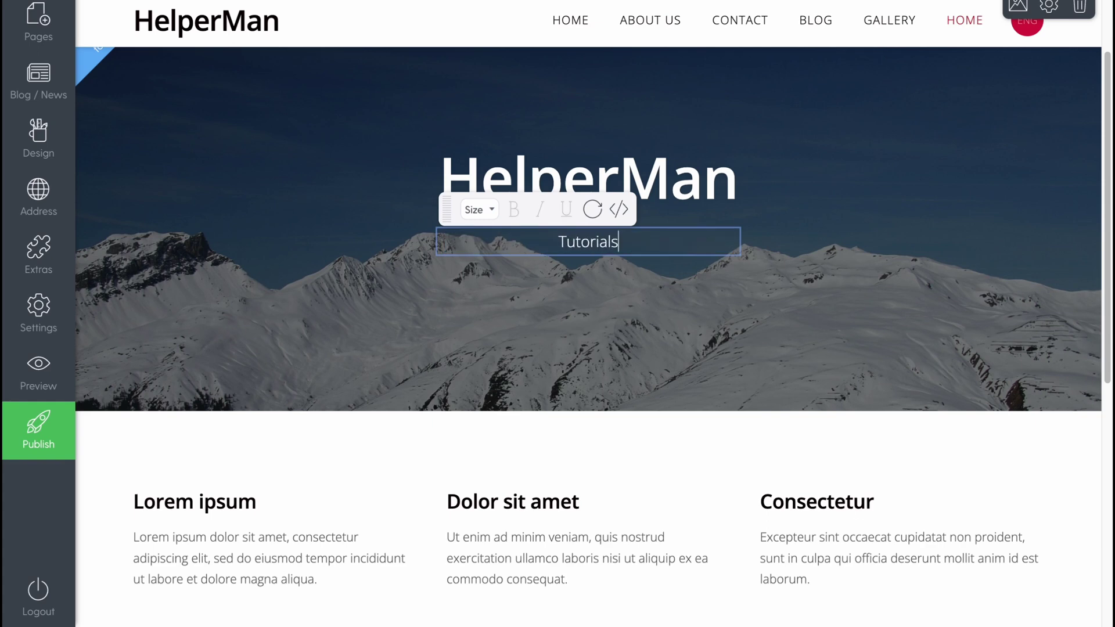
click(527, 450)
scroll(214, 505, down, 2)
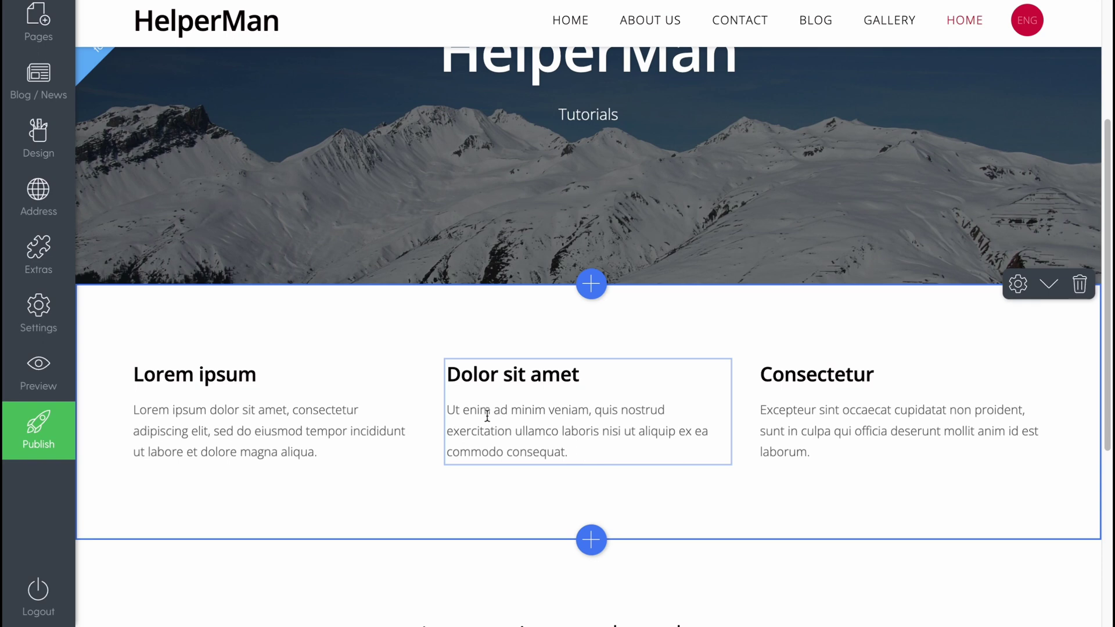
click(1017, 283)
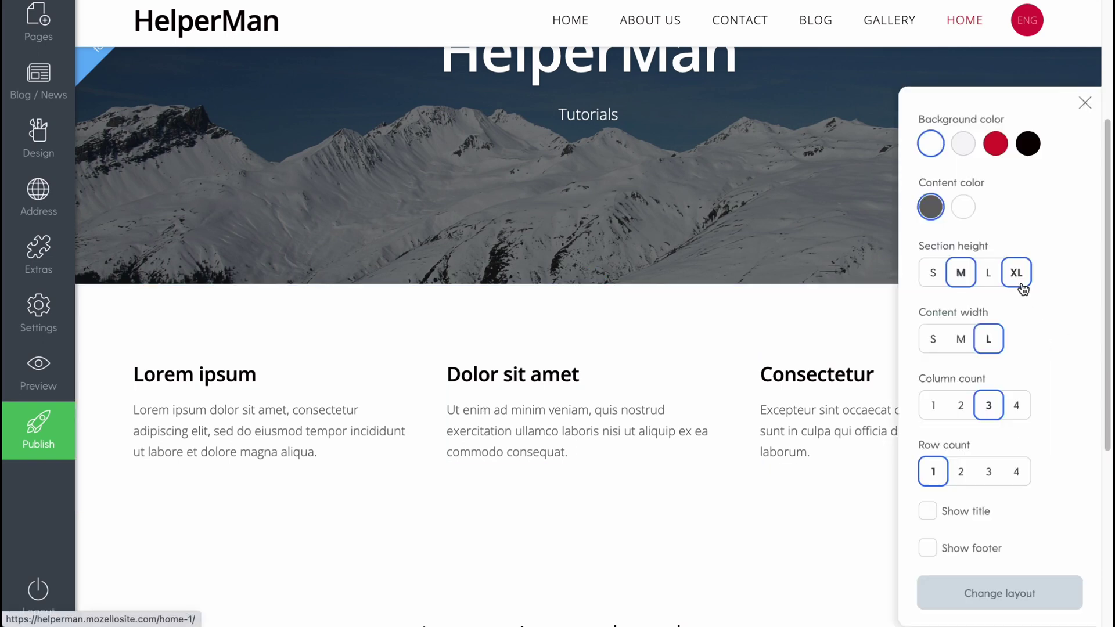
click(1085, 103)
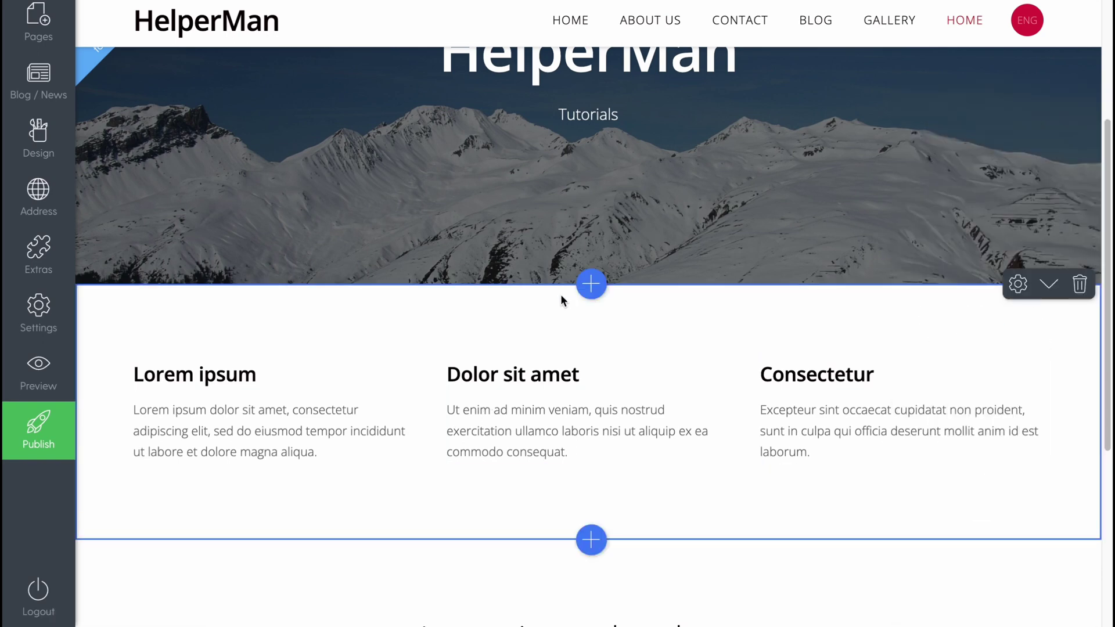
click(590, 284)
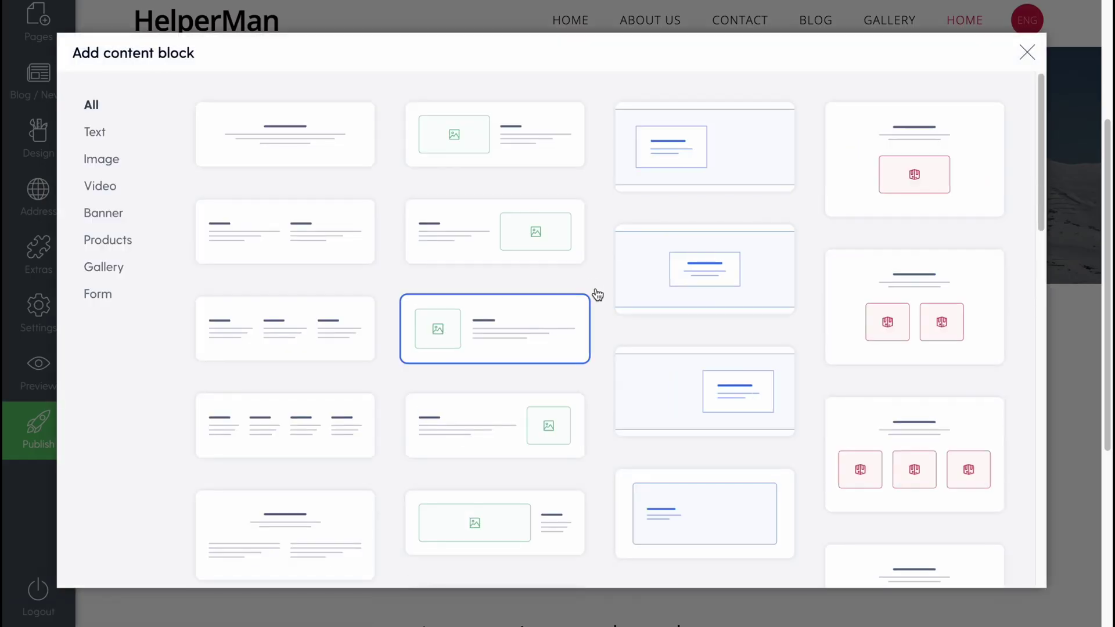
click(102, 160)
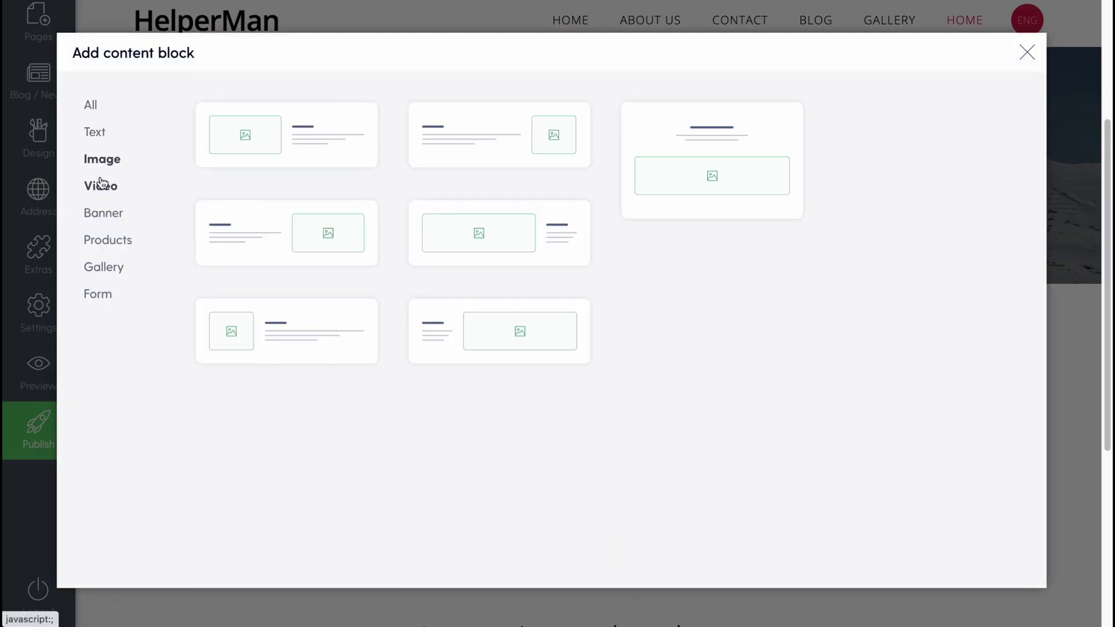
click(105, 195)
click(105, 215)
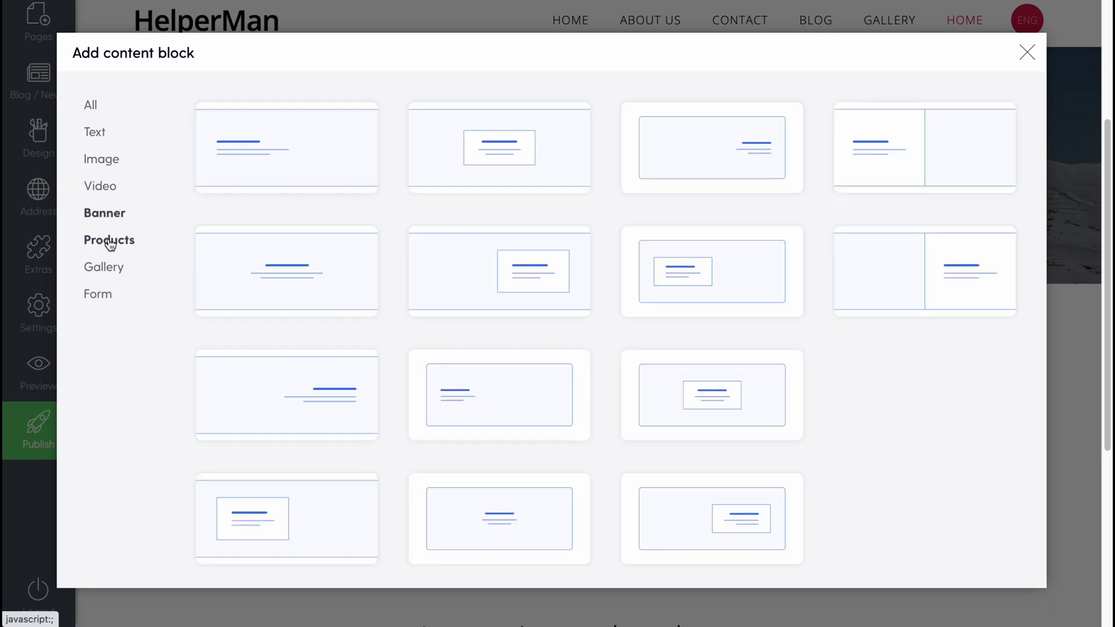
click(109, 243)
click(107, 268)
click(97, 293)
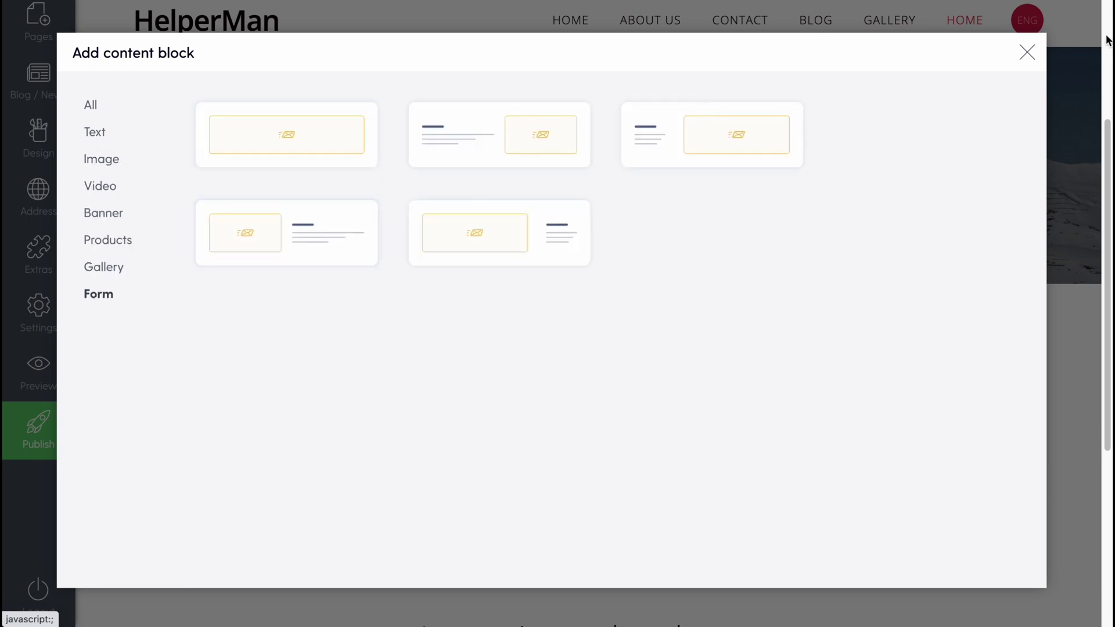
click(1026, 52)
scroll(682, 343, down, 5)
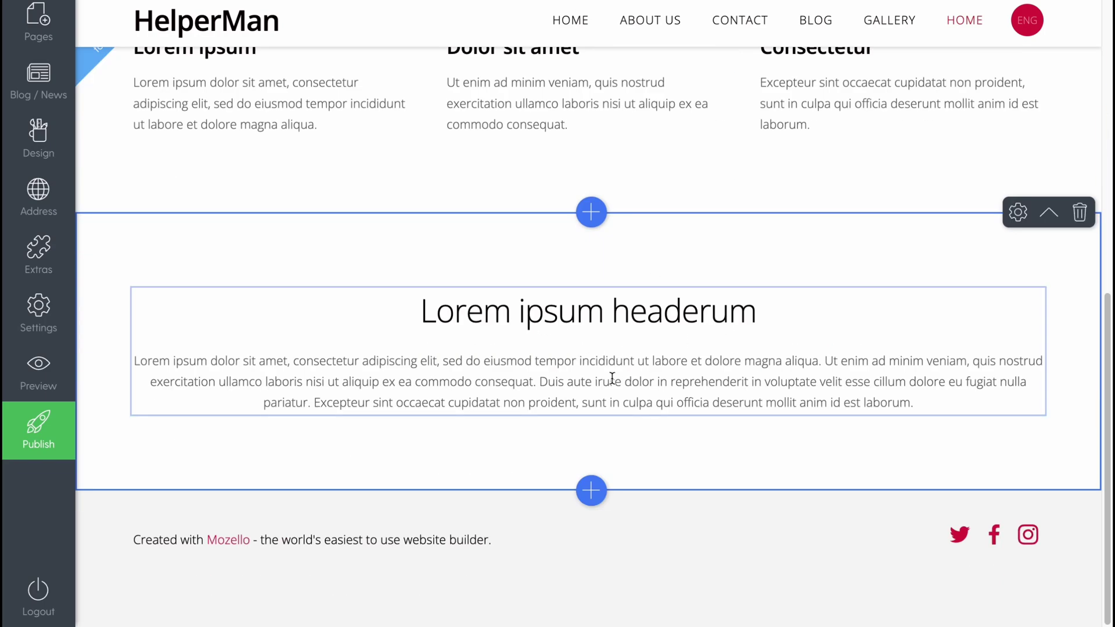
scroll(668, 403, up, 9)
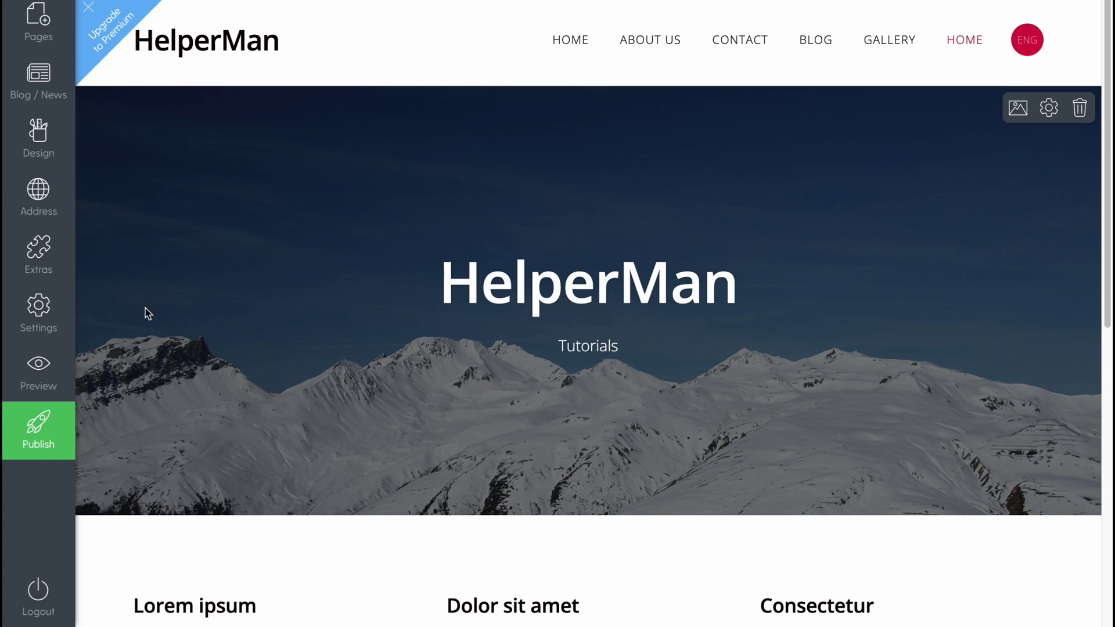
click(37, 433)
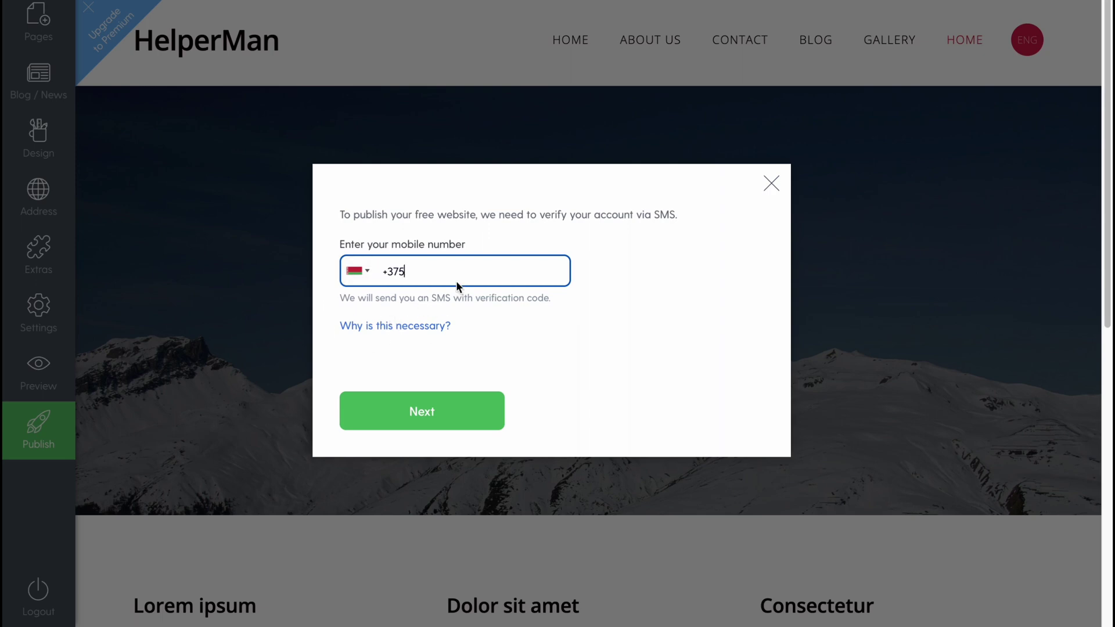
click(771, 182)
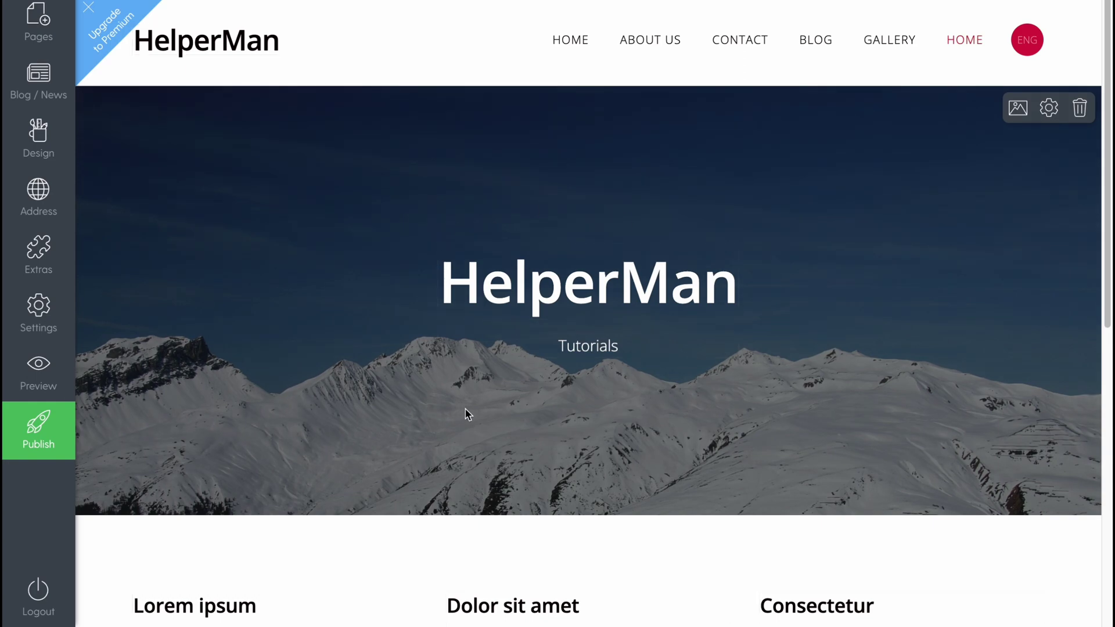
scroll(468, 412, down, 5)
scroll(466, 409, up, 5)
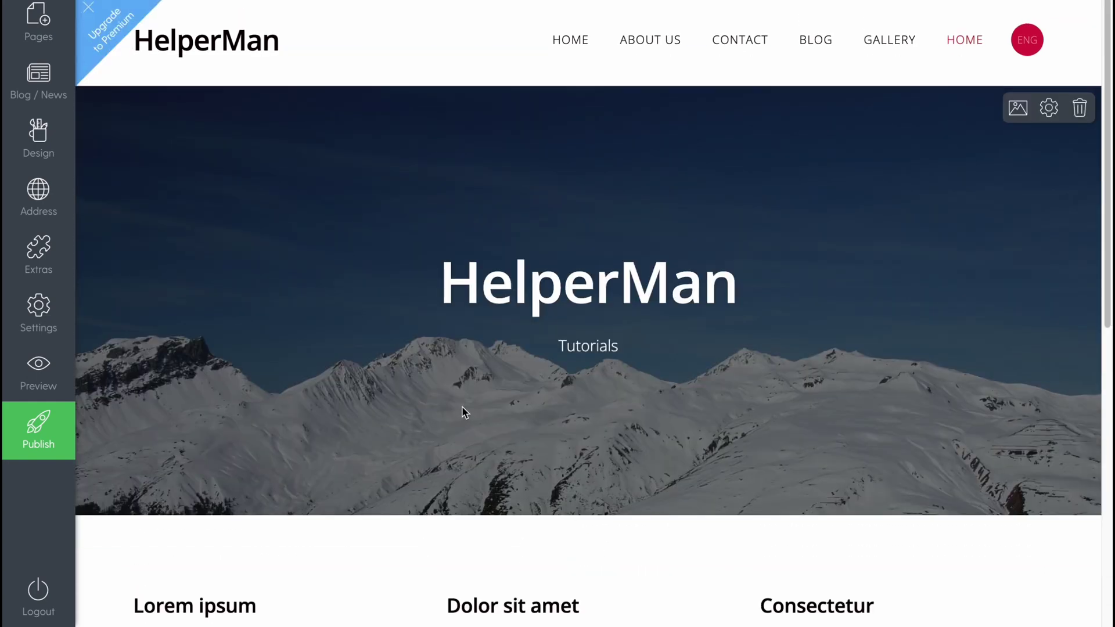
click(116, 20)
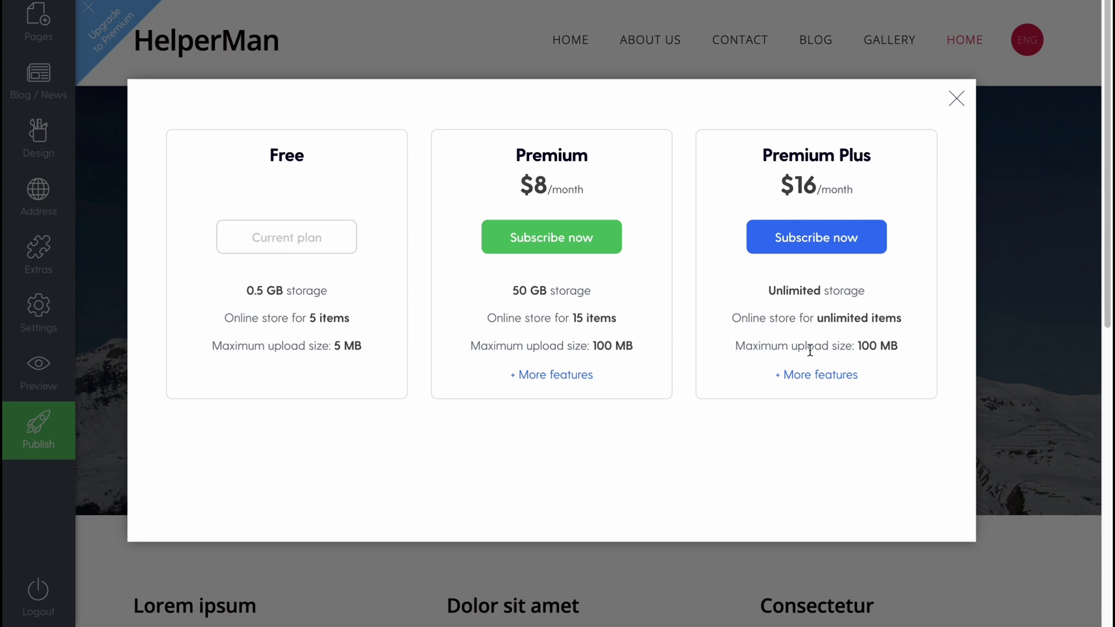
click(557, 376)
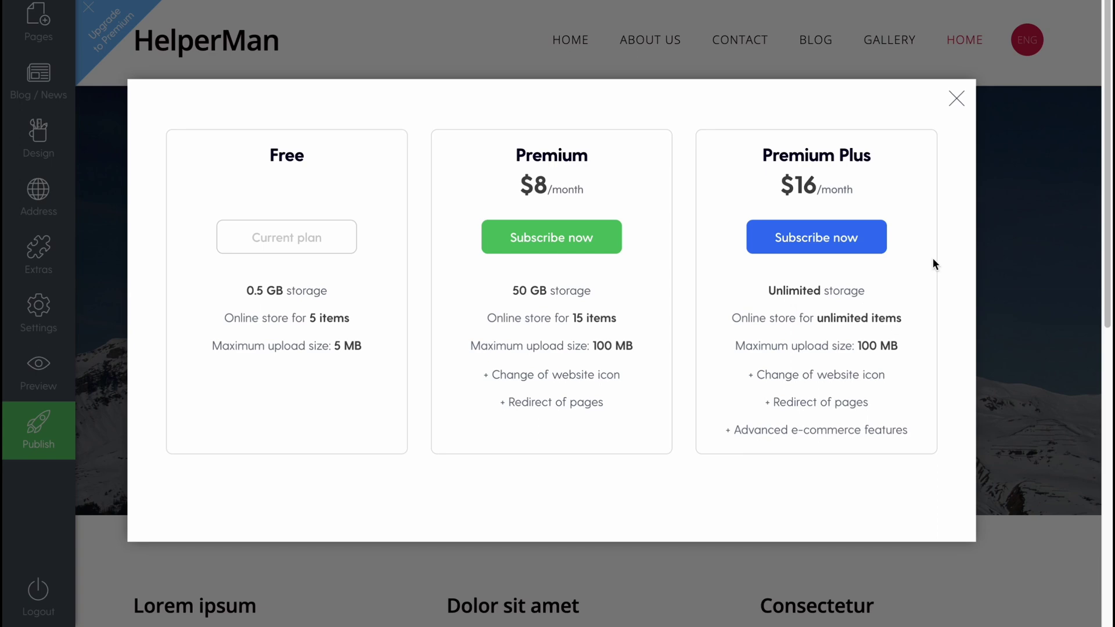
click(960, 111)
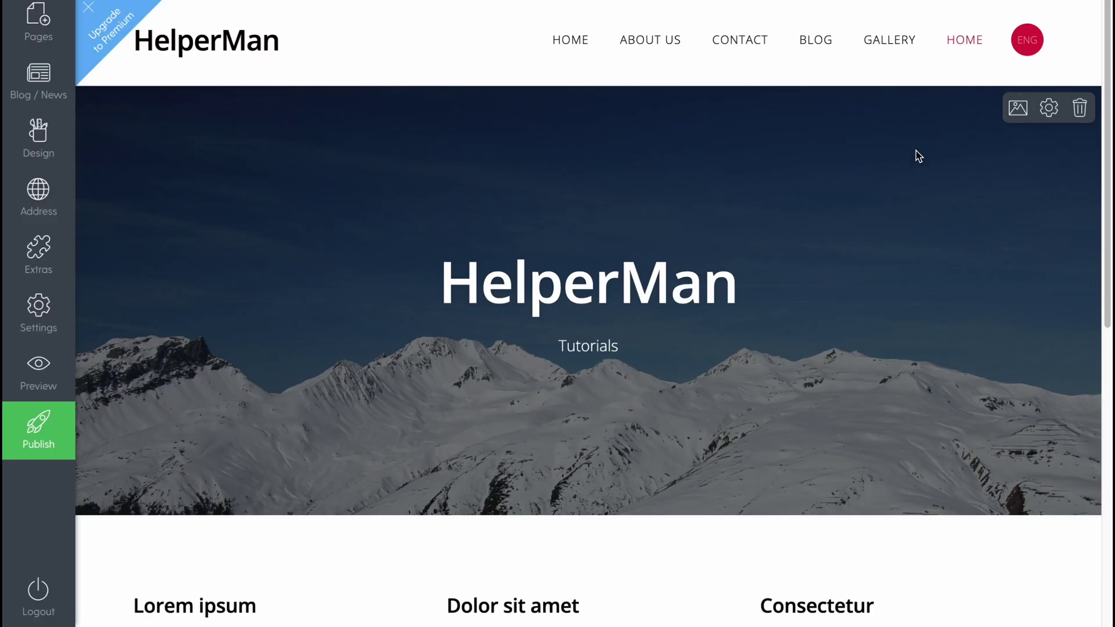